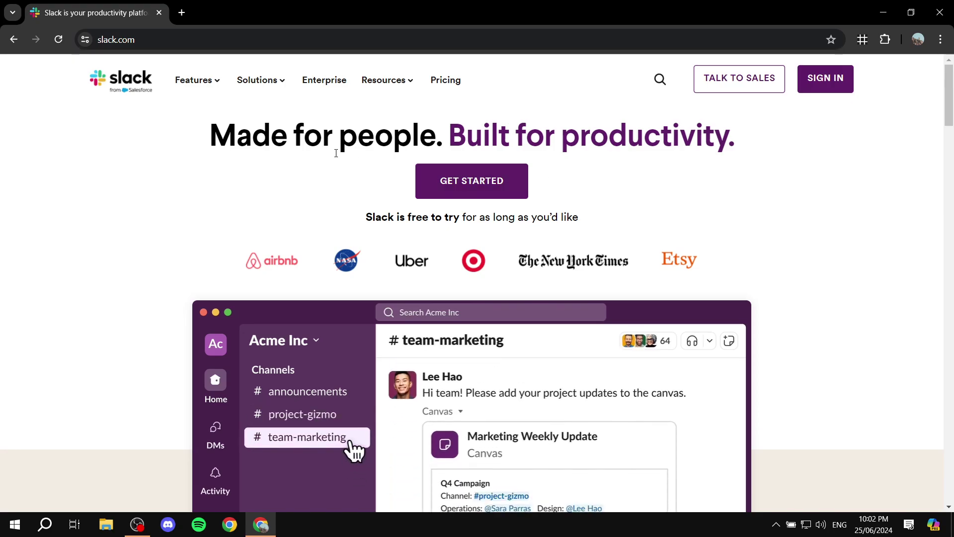
Browse the Slack features overview on the homepage, then close it.
left_click(207, 82)
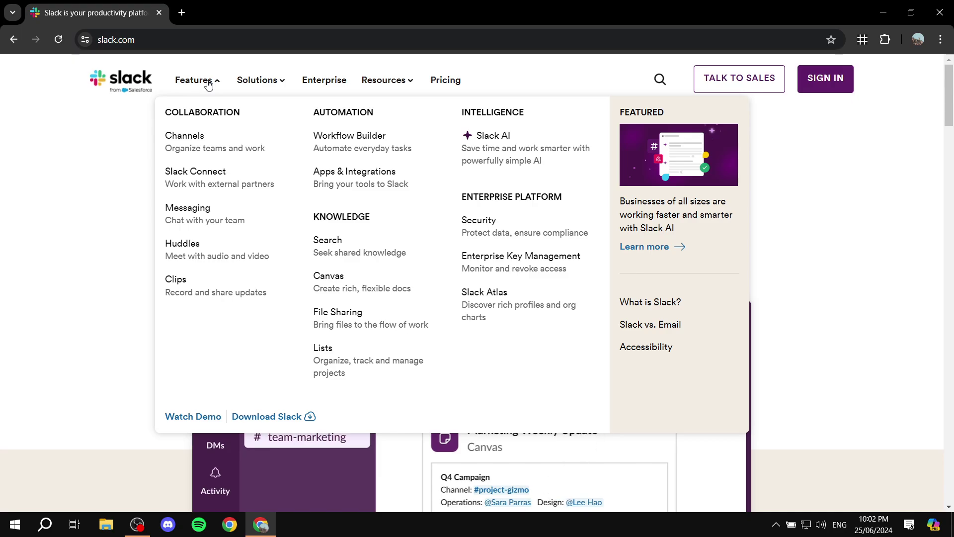
left_click(207, 82)
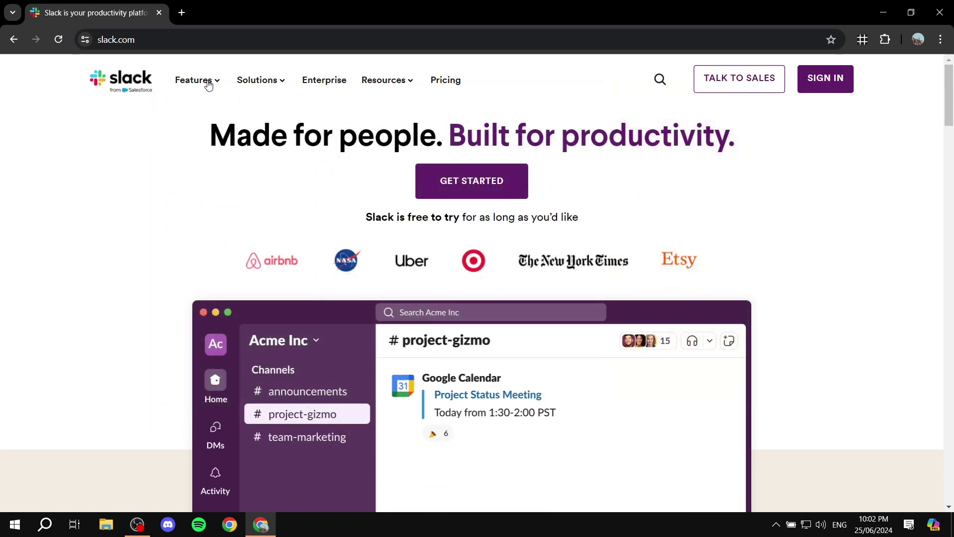
scroll(320, 302, "down", 5)
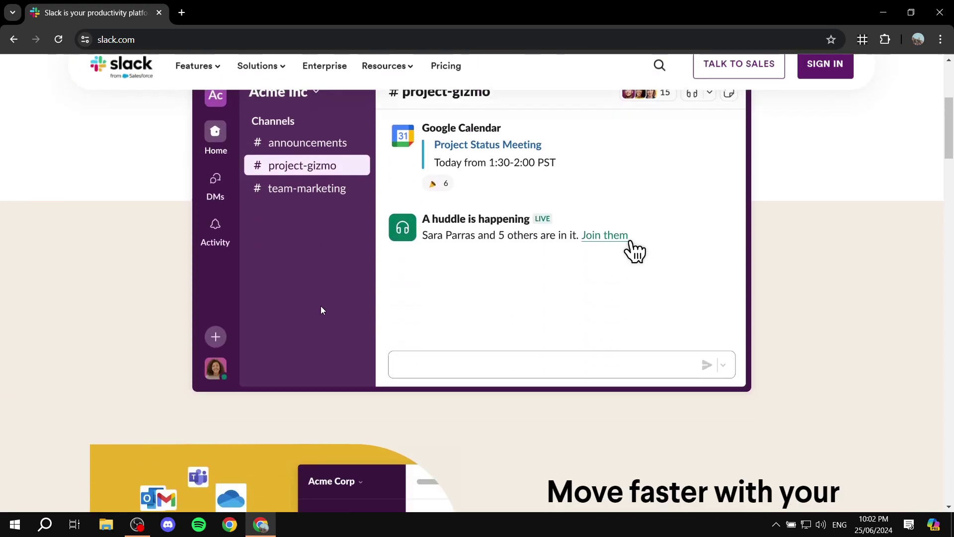
scroll(288, 237, "up", 3)
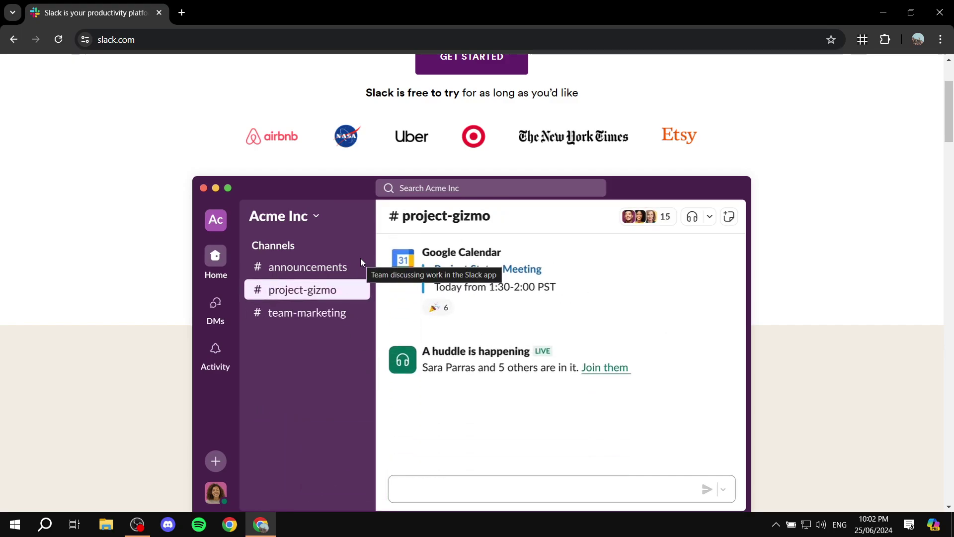
scroll(368, 259, "down", 10)
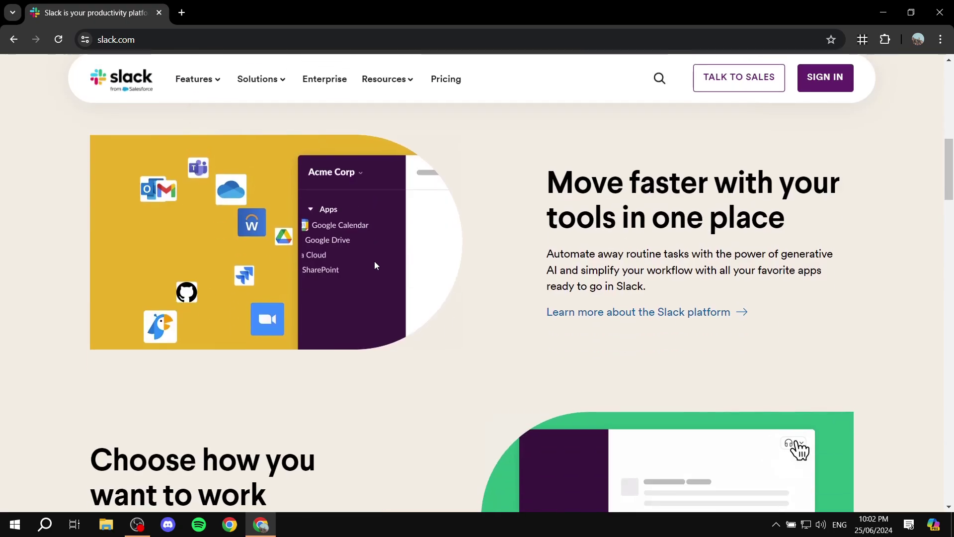
scroll(397, 279, "down", 5)
scroll(546, 278, "down", 6)
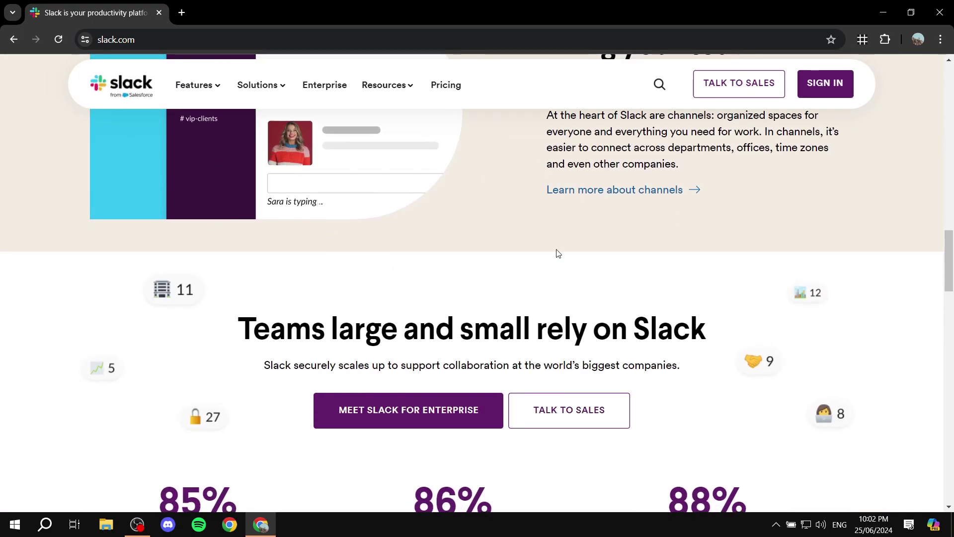
scroll(492, 256, "up", 1)
scroll(476, 248, "up", 15)
scroll(474, 246, "up", 8)
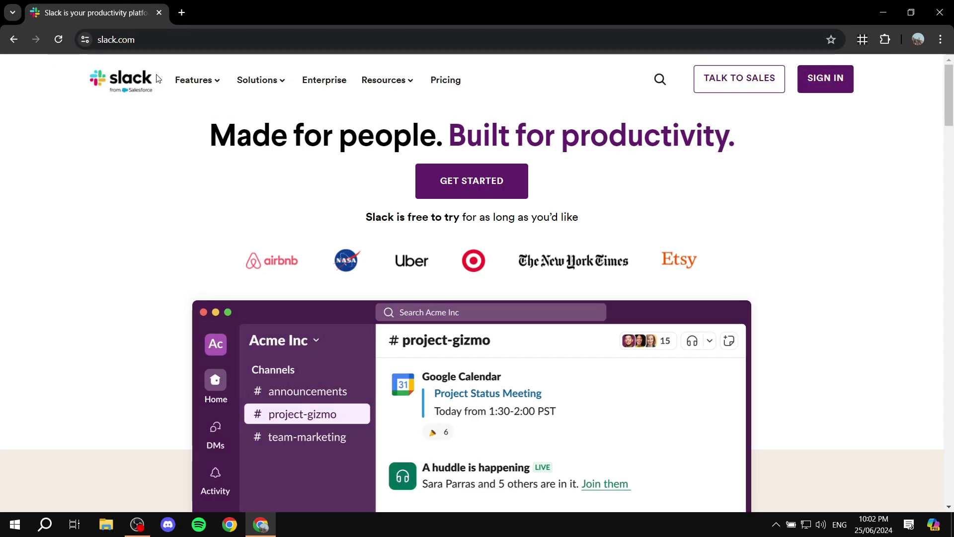
Review the Free plan details on the Slack plans and pricing page.
left_click(446, 80)
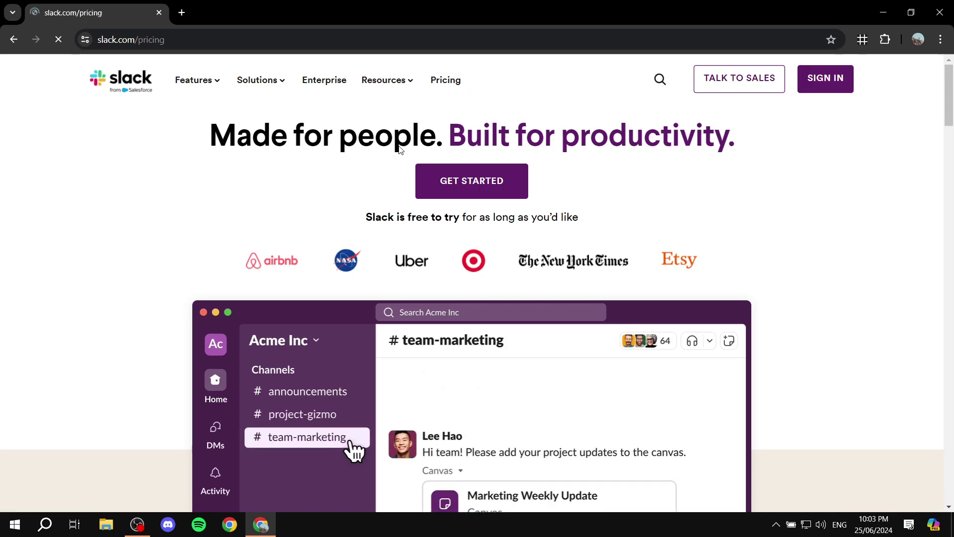
scroll(315, 145, "down", 2)
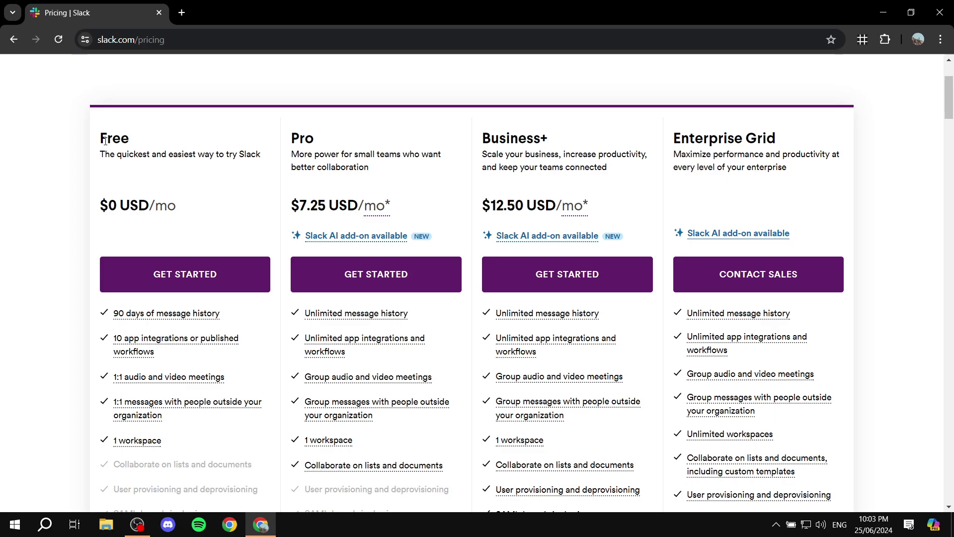
left_click_drag(97, 151, 267, 155)
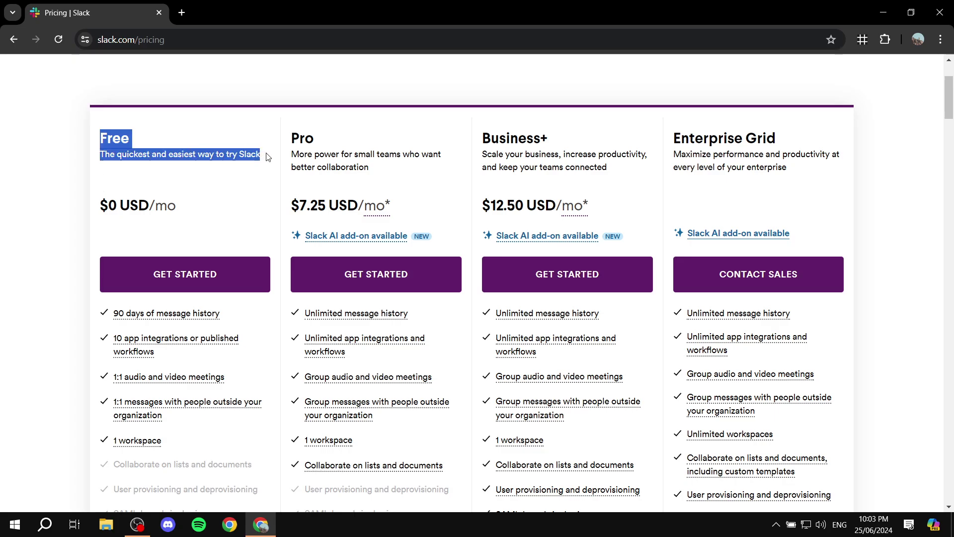
left_click(268, 155)
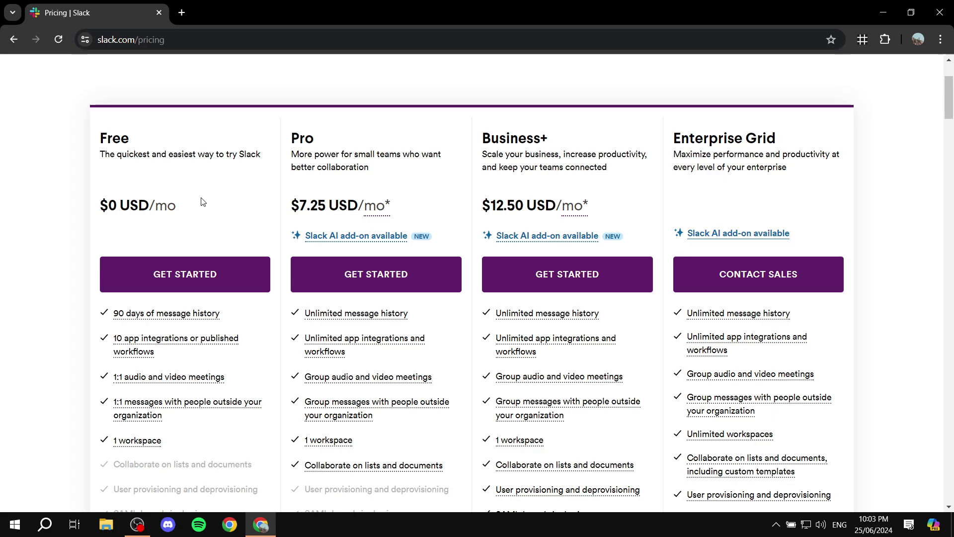
scroll(240, 278, "down", 1)
mouse_move(250, 301)
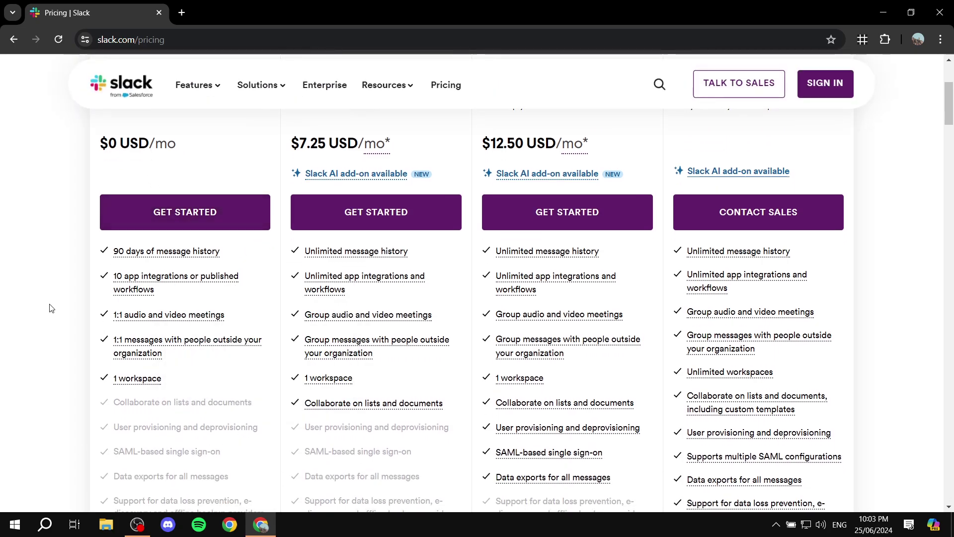
scroll(171, 281, "down", 1)
mouse_move(171, 281)
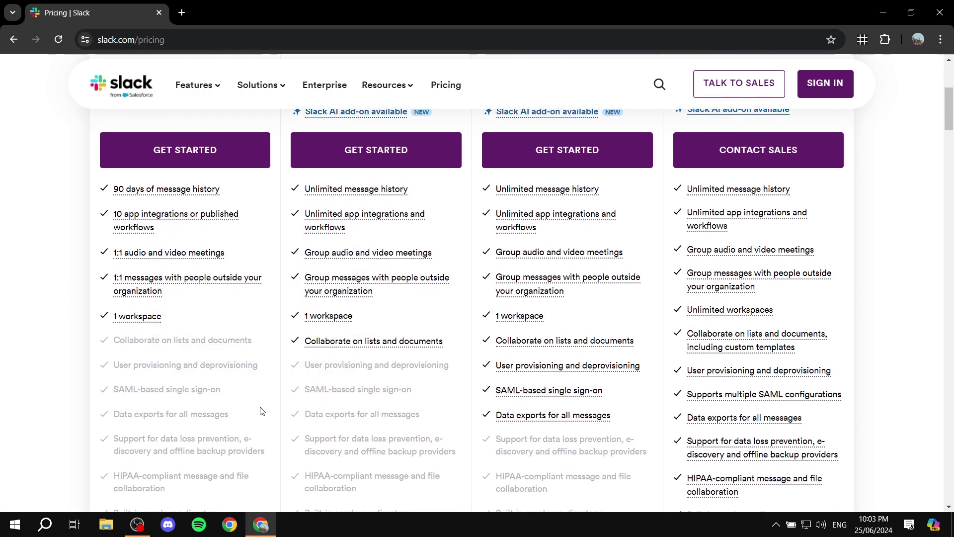
scroll(449, 402, "up", 2)
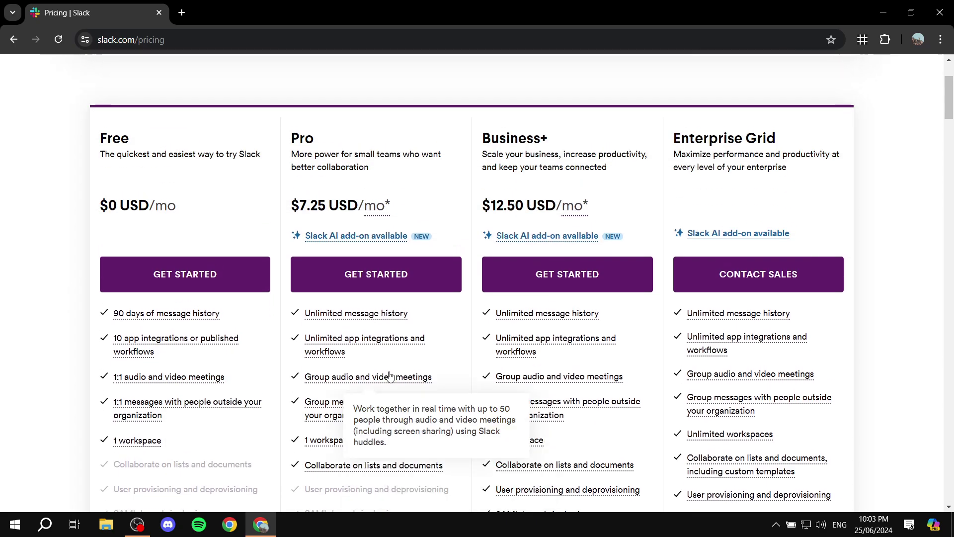
mouse_move(714, 471)
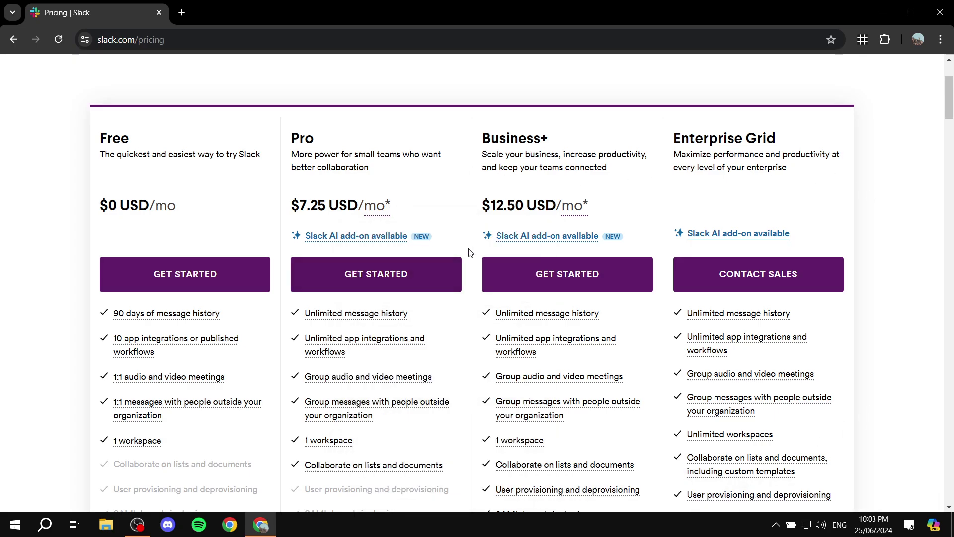
scroll(420, 304, "down", 3)
scroll(388, 275, "up", 3)
scroll(388, 275, "up", 1)
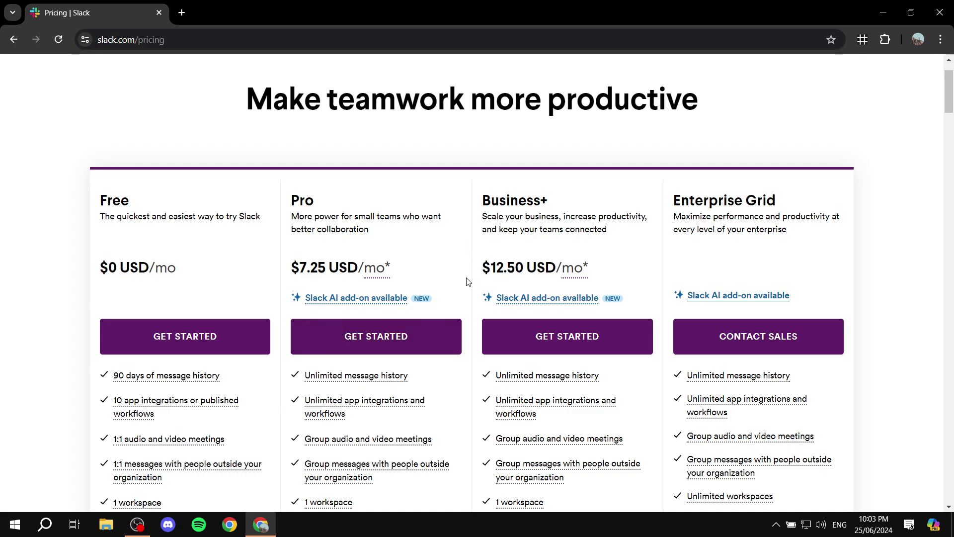
scroll(471, 286, "up", 1)
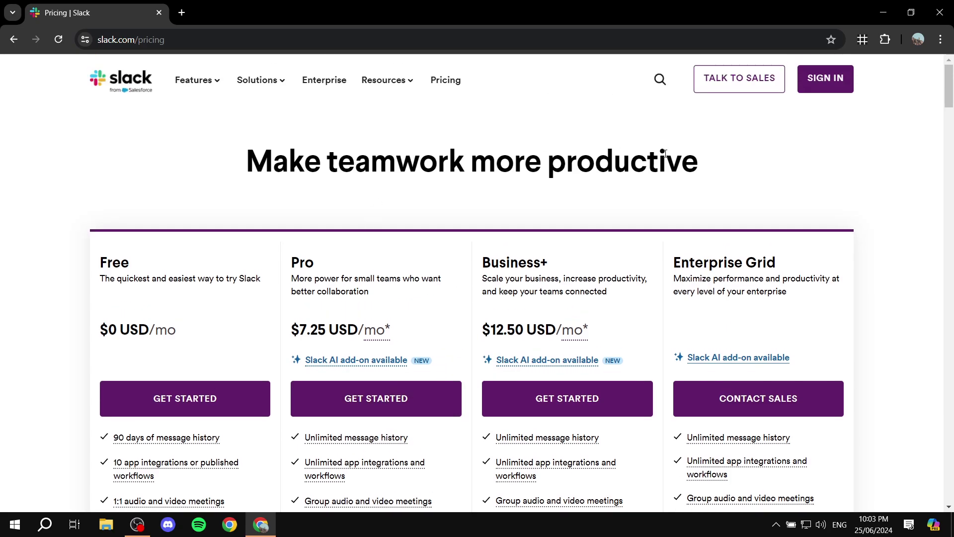
Return to the Slack homepage and open the Get started on Slack page.
left_click(135, 77)
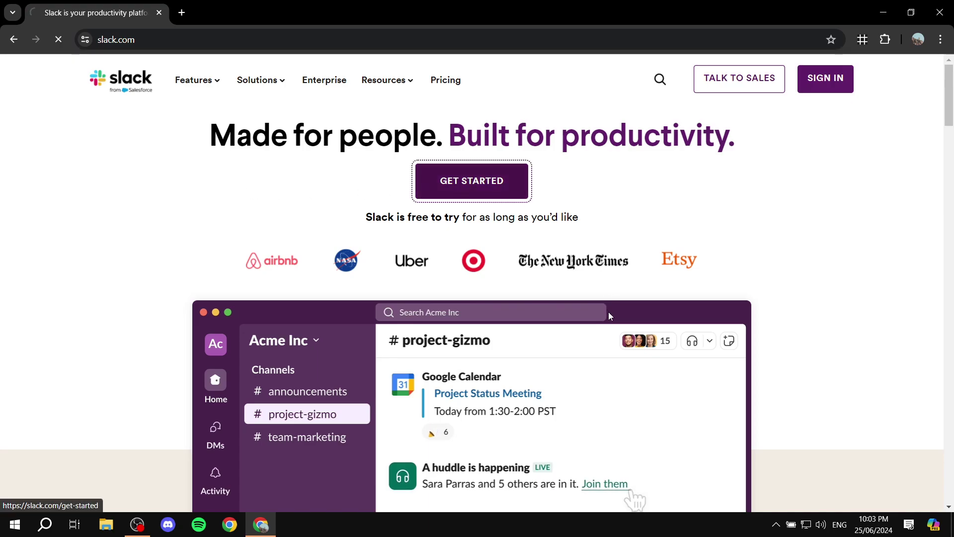
left_click(419, 193)
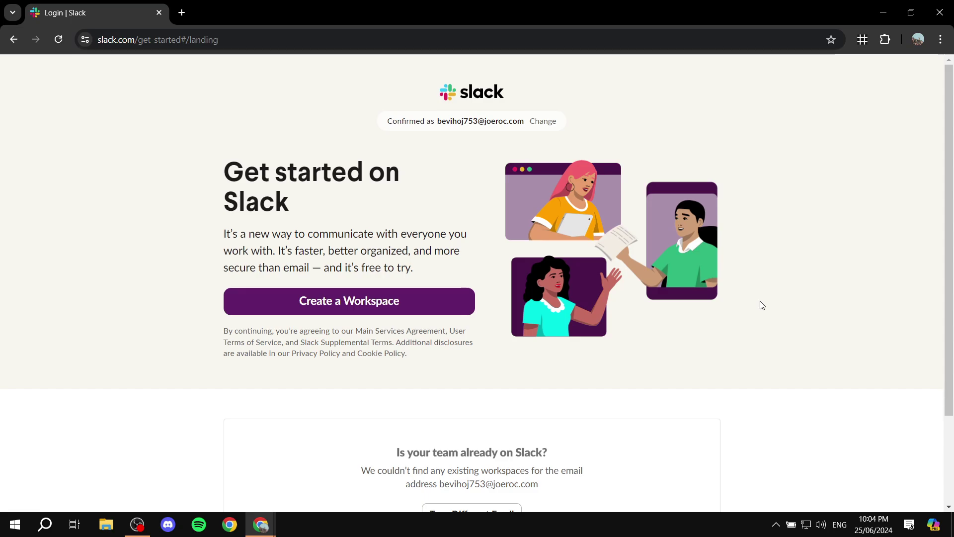
left_click_drag(221, 176, 410, 204)
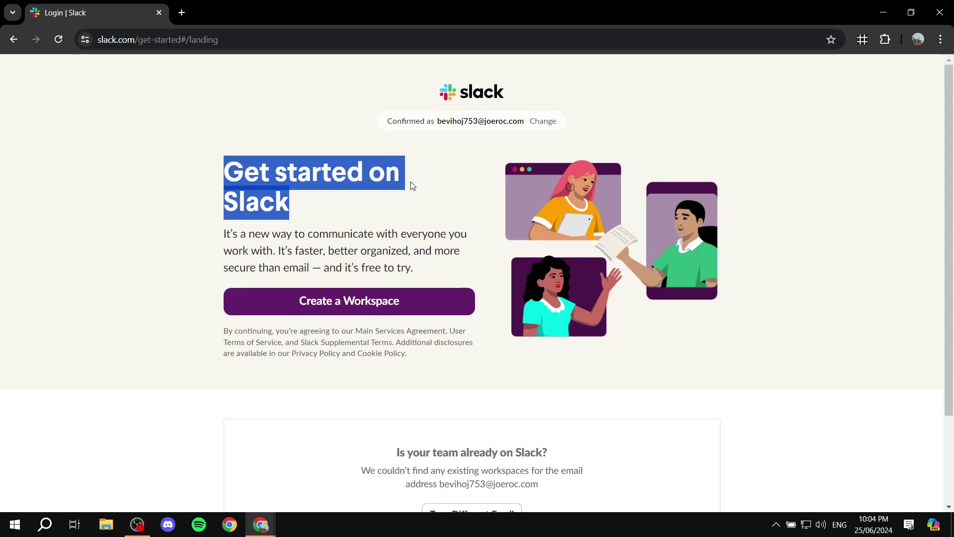
Create a new workspace and name it 'Testing Company'.
left_click(364, 300)
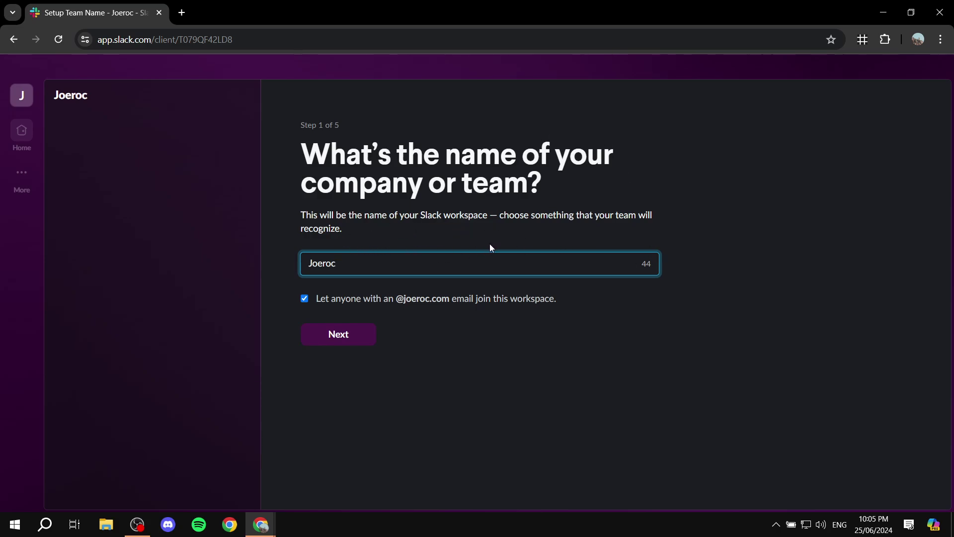
left_click_drag(454, 256, 249, 256)
type("Testing Compnay")
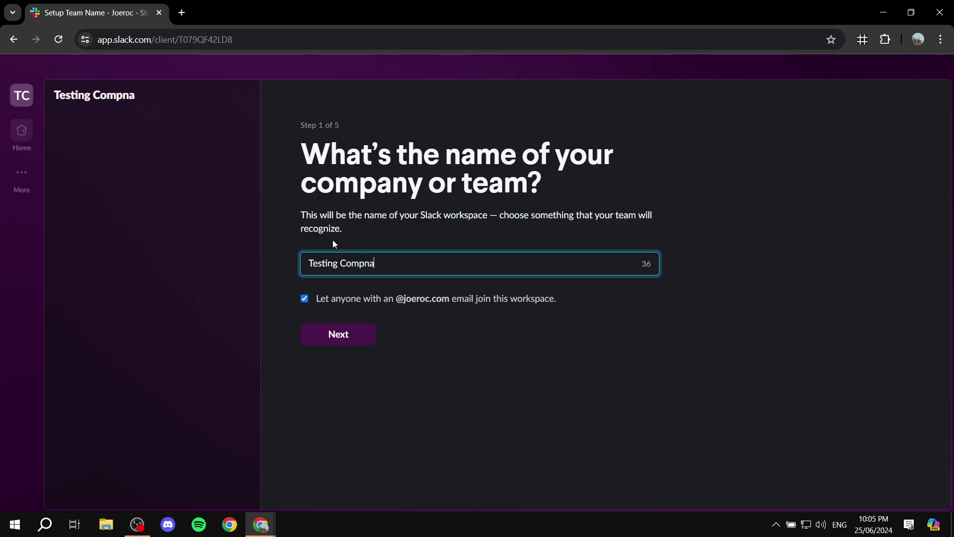
key("BackSpace")
key("BackSpace")
type("ny")
left_click(447, 386)
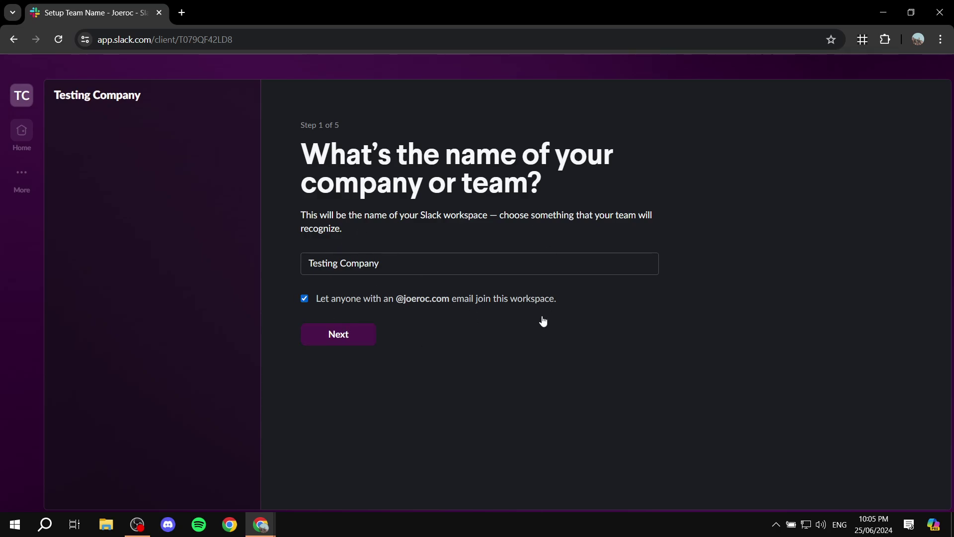
Turn off automatic joining for same-domain e-mail and continue to step 2.
left_click_drag(104, 94, 70, 103)
left_click(133, 134)
left_click(350, 335)
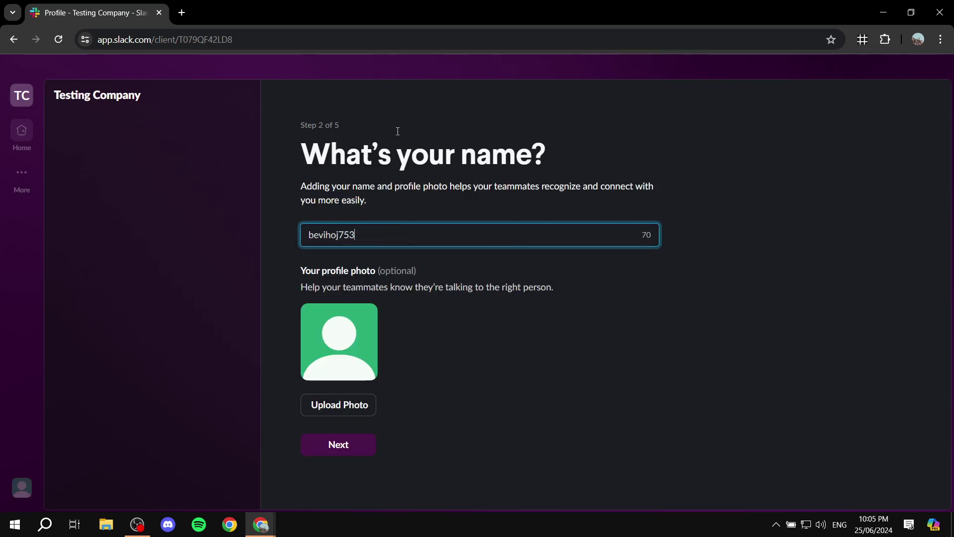
Confirm the display name and advance to step 3 of workspace setup.
left_click_drag(427, 234, 272, 231)
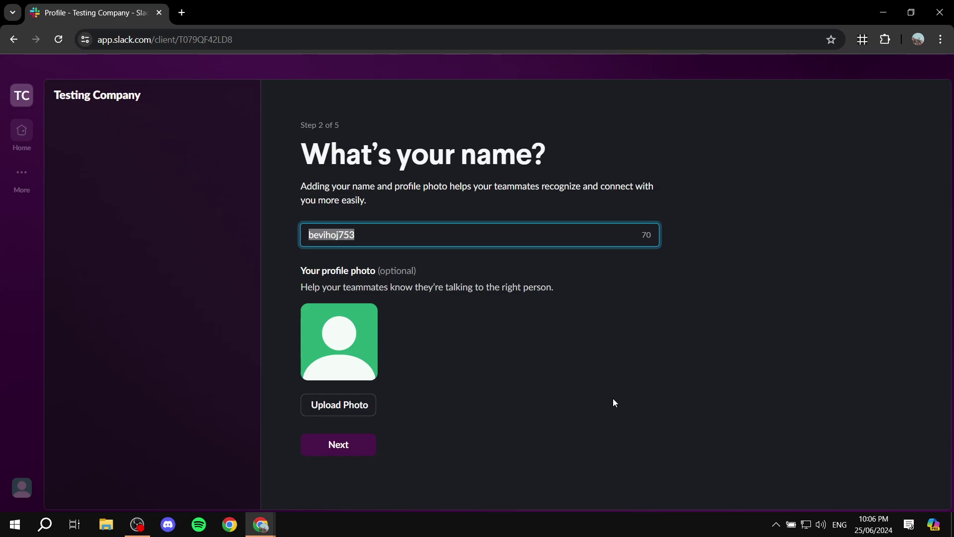
key("Return")
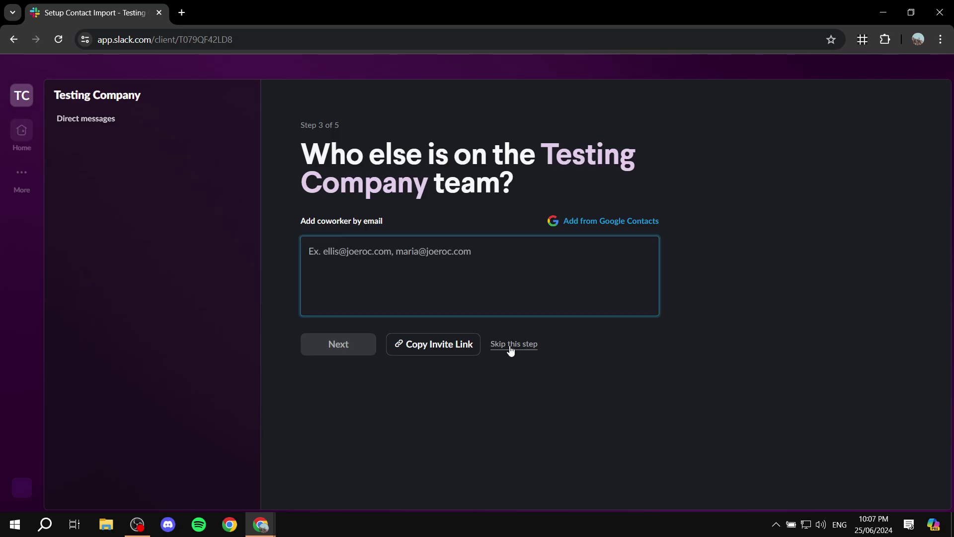
Skip inviting coworkers and enter 'Youtube channel' as the team's current project.
left_click(510, 346)
left_click(613, 332)
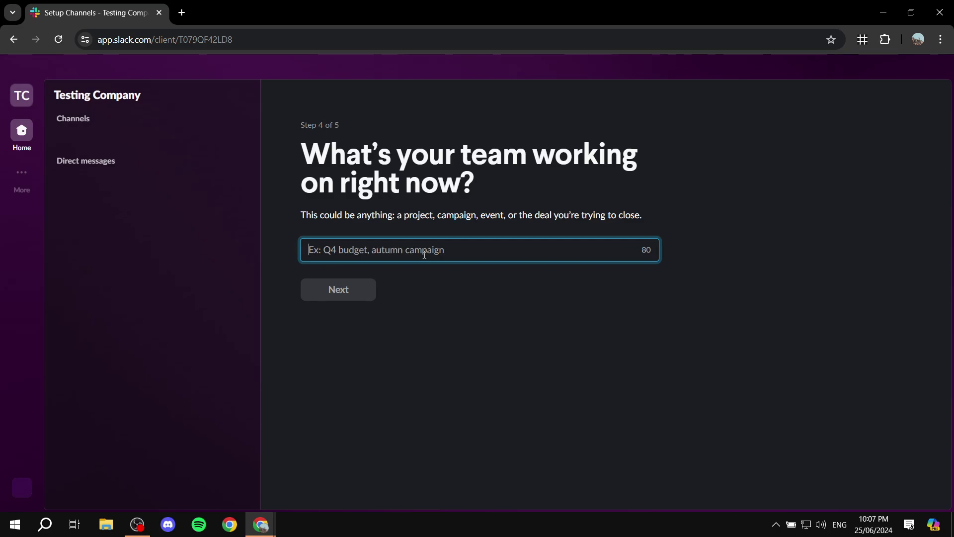
type("Youtube")
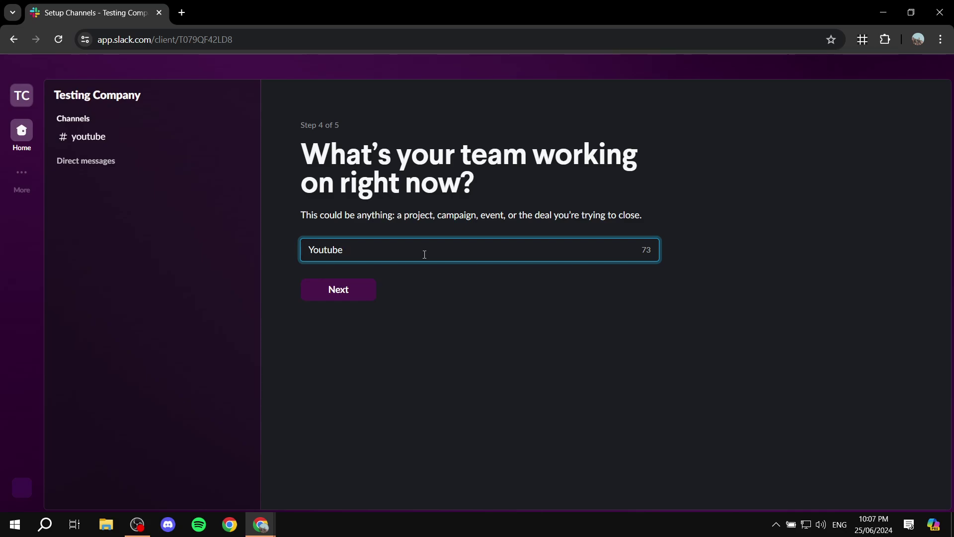
type(" Video")
left_click_drag(411, 253, 298, 239)
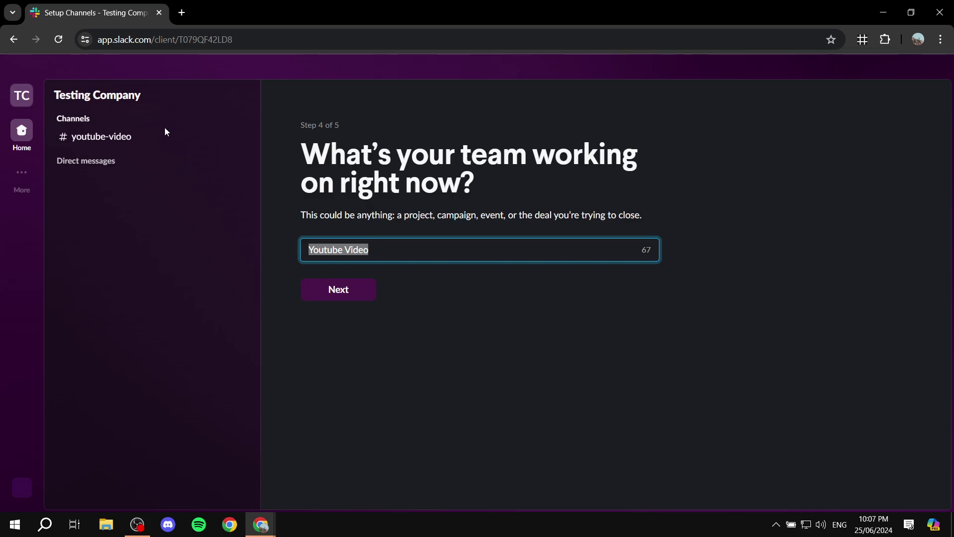
key("BackSpace")
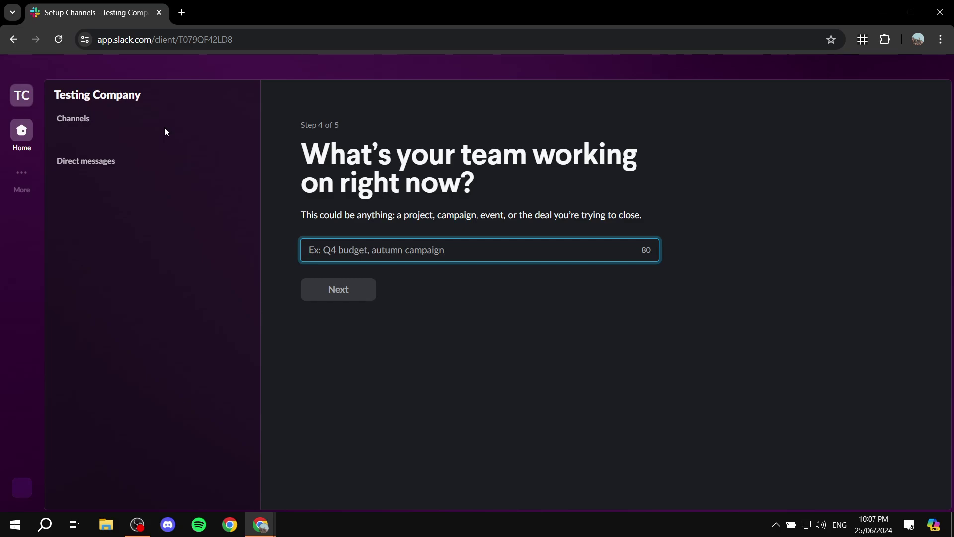
type("Yo")
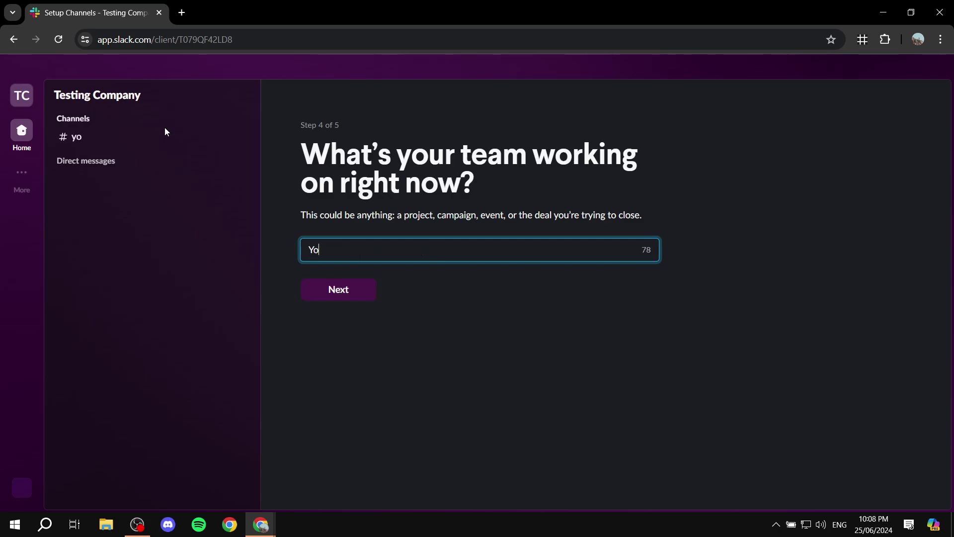
type("utube channel")
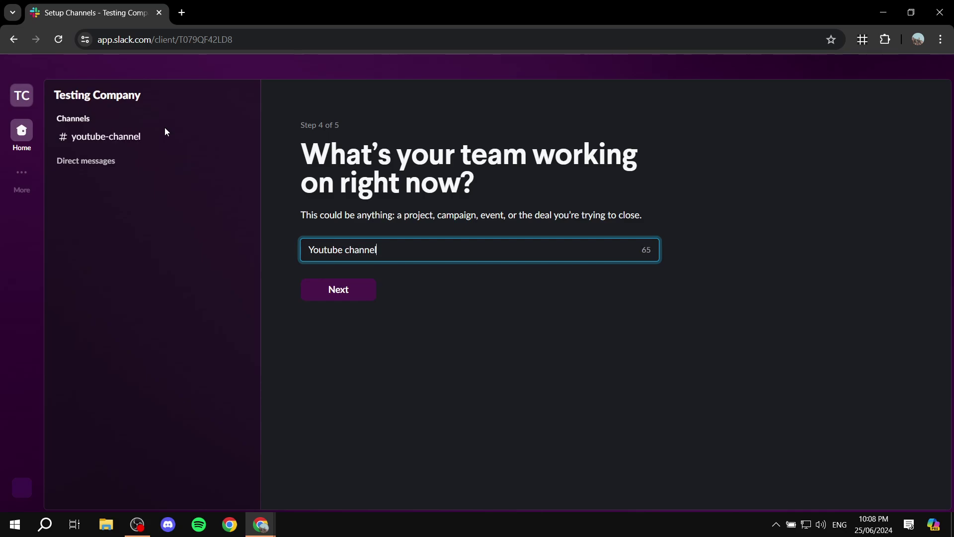
Continue past the project step and choose Start With Free on the plan page.
left_click(357, 293)
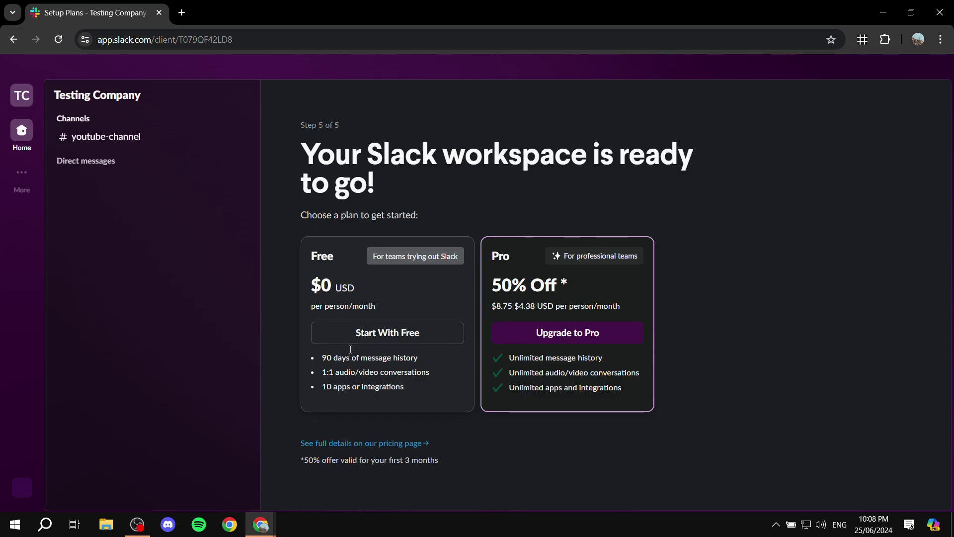
left_click(313, 333)
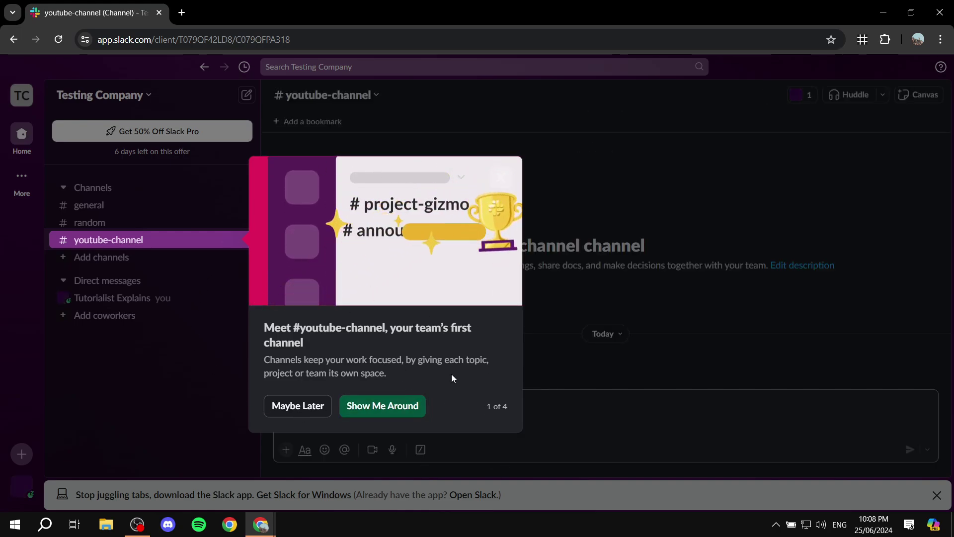
Dismiss the welcome tour, visit #general and #random, then return to #youtube-channel.
left_click(299, 409)
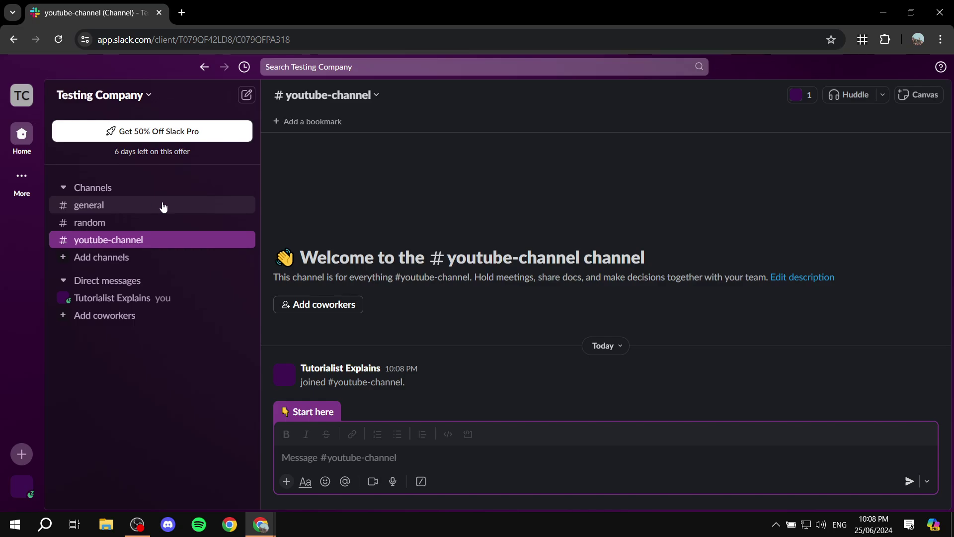
left_click(144, 211)
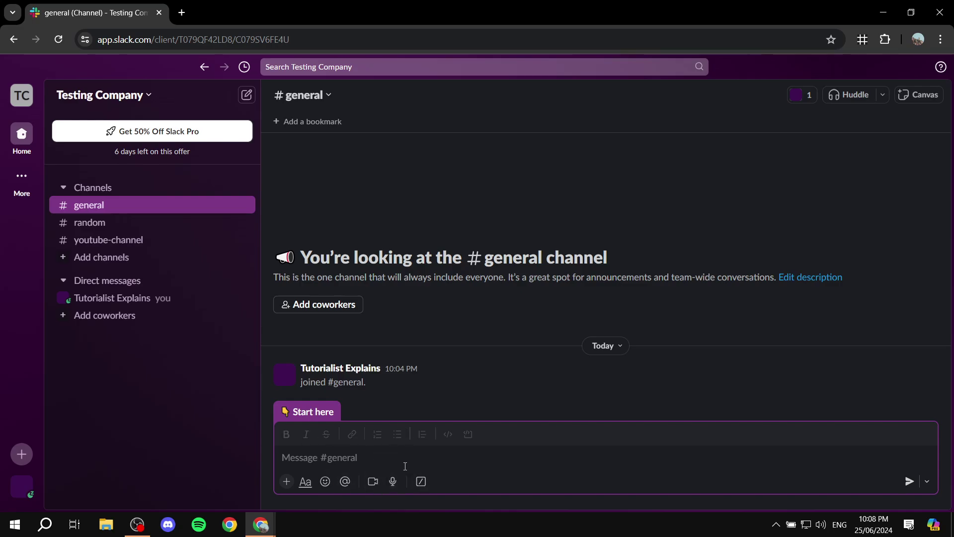
left_click(106, 222)
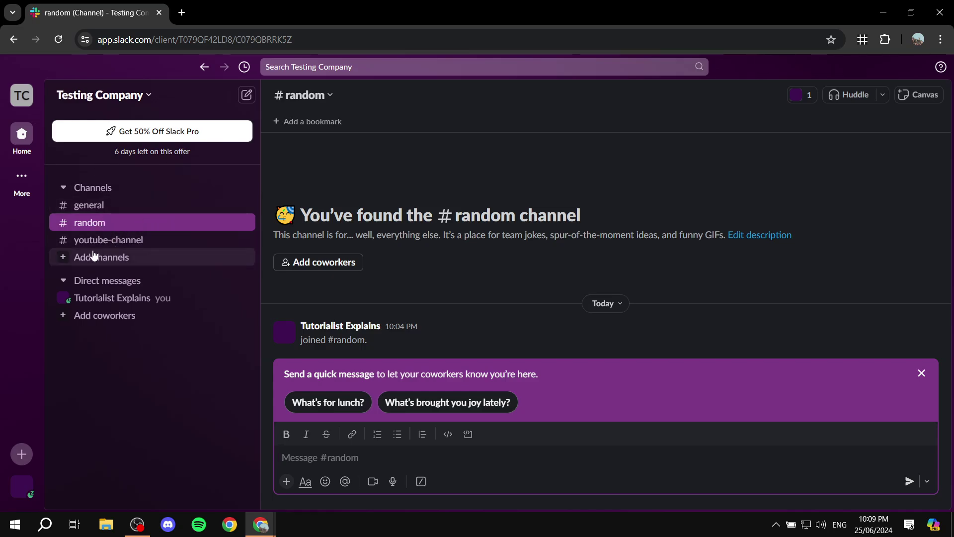
left_click(86, 243)
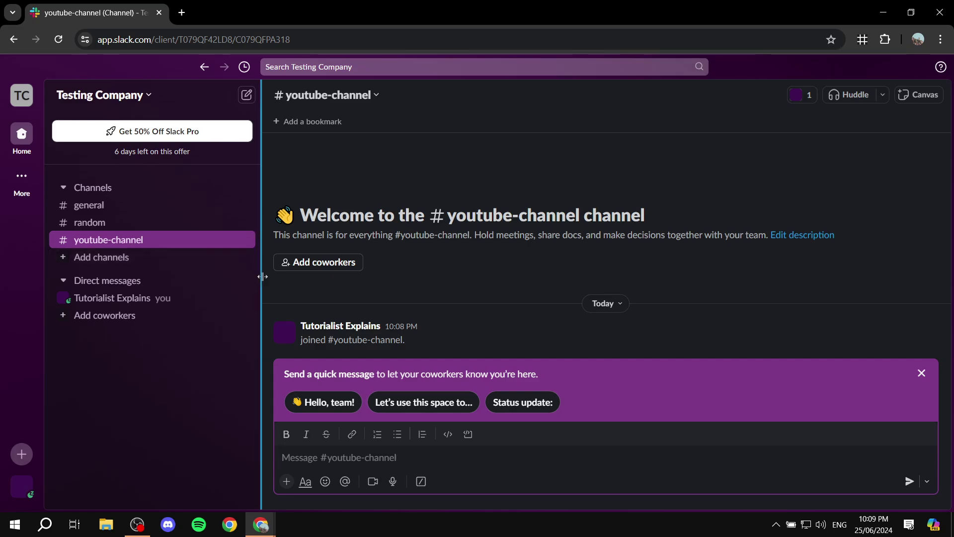
Create a public channel named plan-budget via Add channels.
left_click(136, 259)
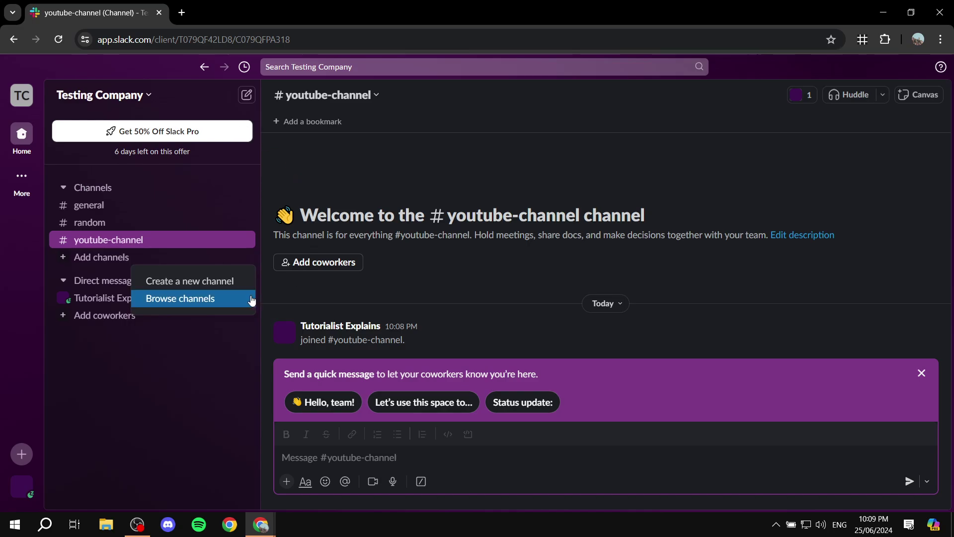
left_click(208, 287)
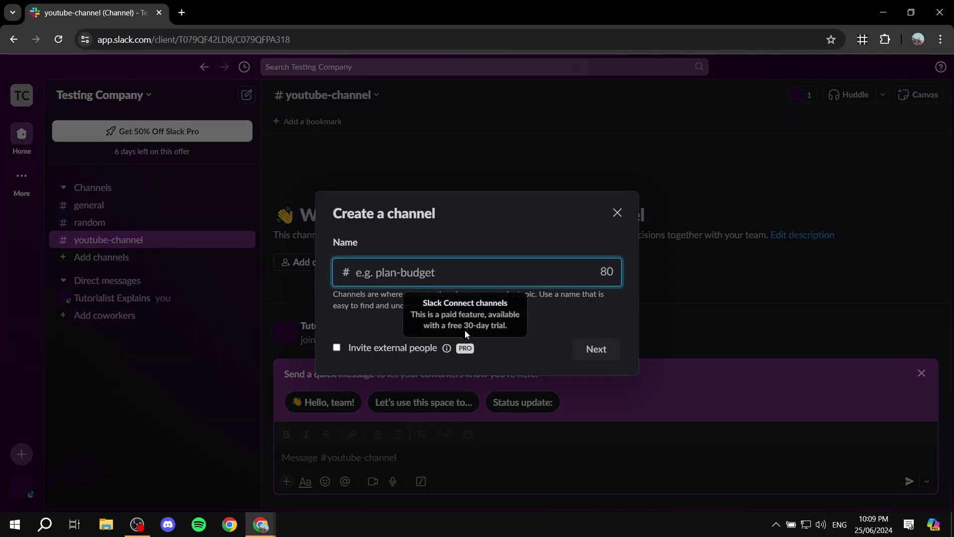
left_click(463, 271)
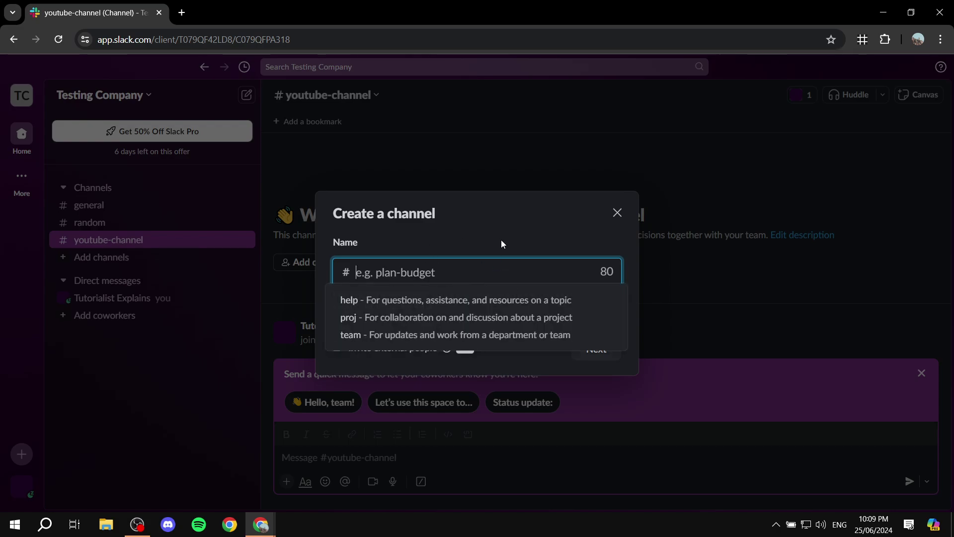
type("plan-")
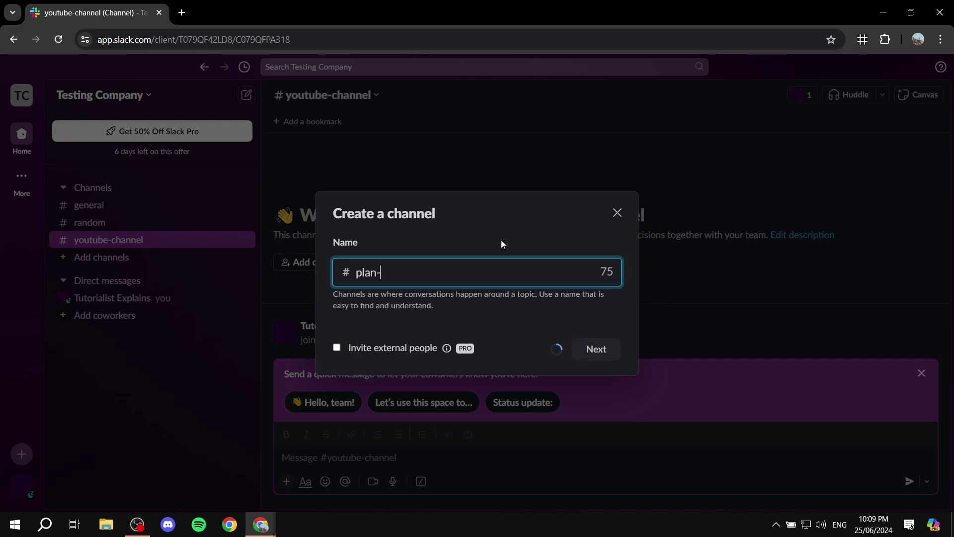
type("budget")
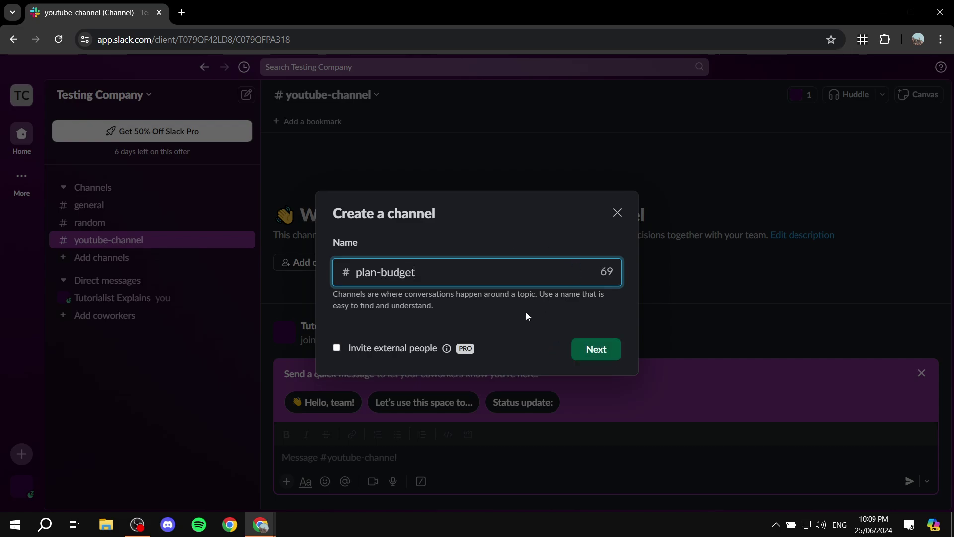
left_click(598, 355)
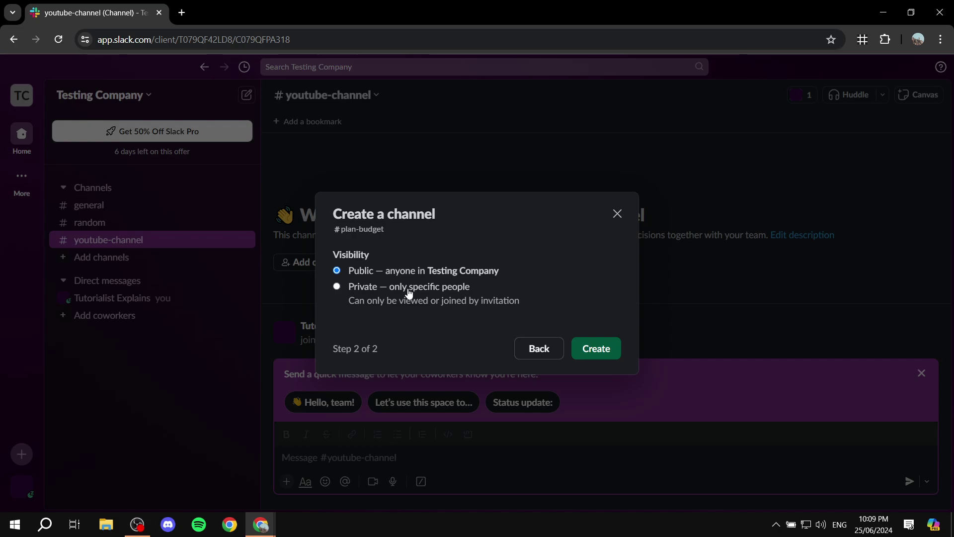
left_click(359, 295)
left_click(427, 273)
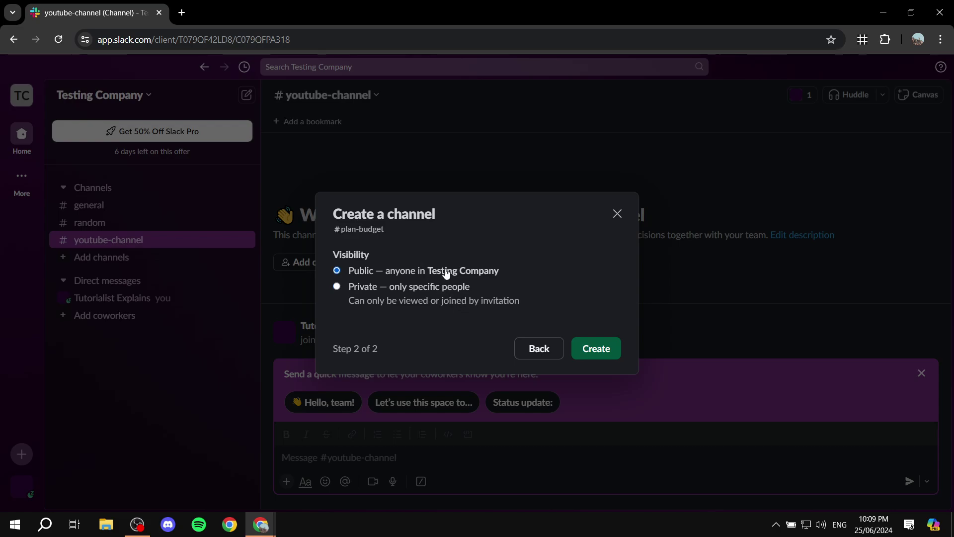
left_click(601, 351)
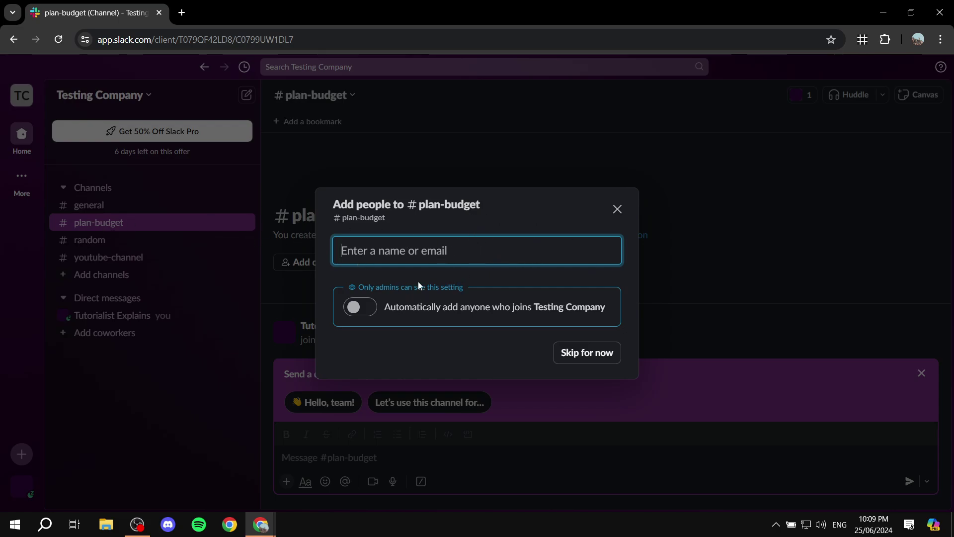
Auto-add everyone joining Testing Company to #plan-budget, save, and move plan-budget up the list.
left_click(367, 306)
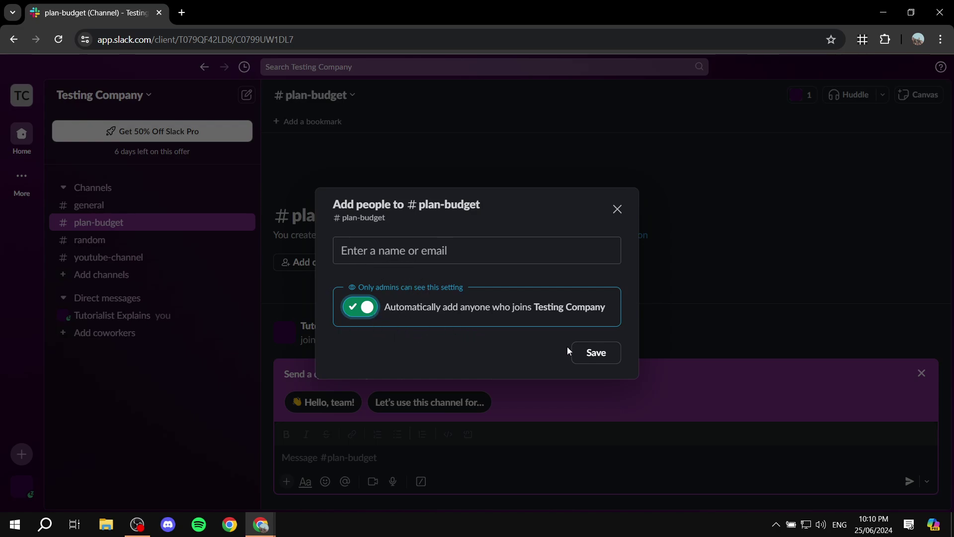
left_click(595, 353)
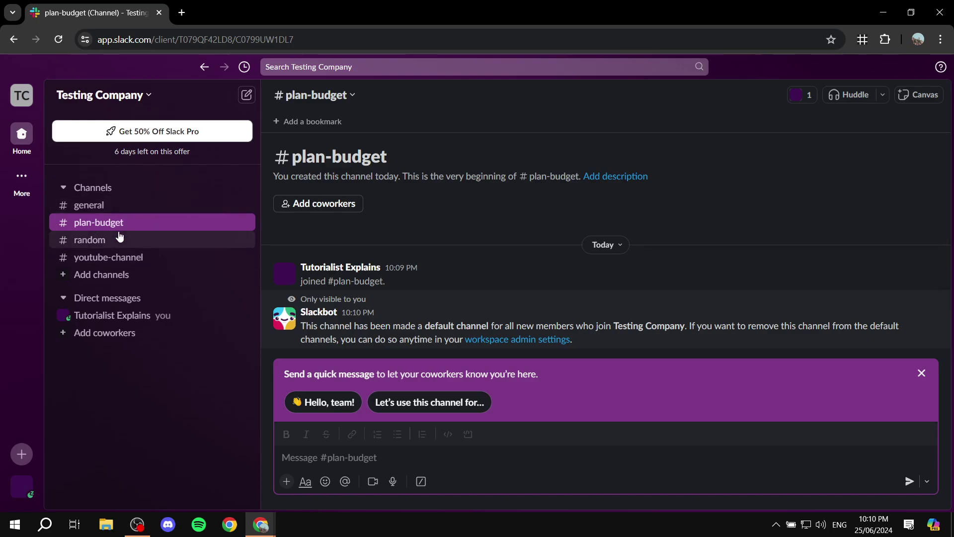
left_click_drag(99, 221, 62, 242)
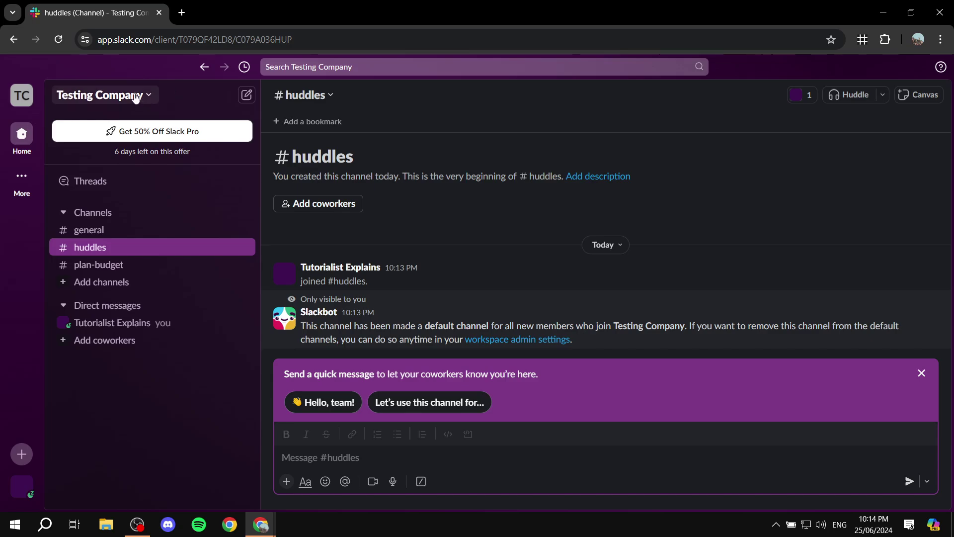
Tick Automations and Huddles in the Preferences navigation settings, then close Preferences.
left_click(135, 97)
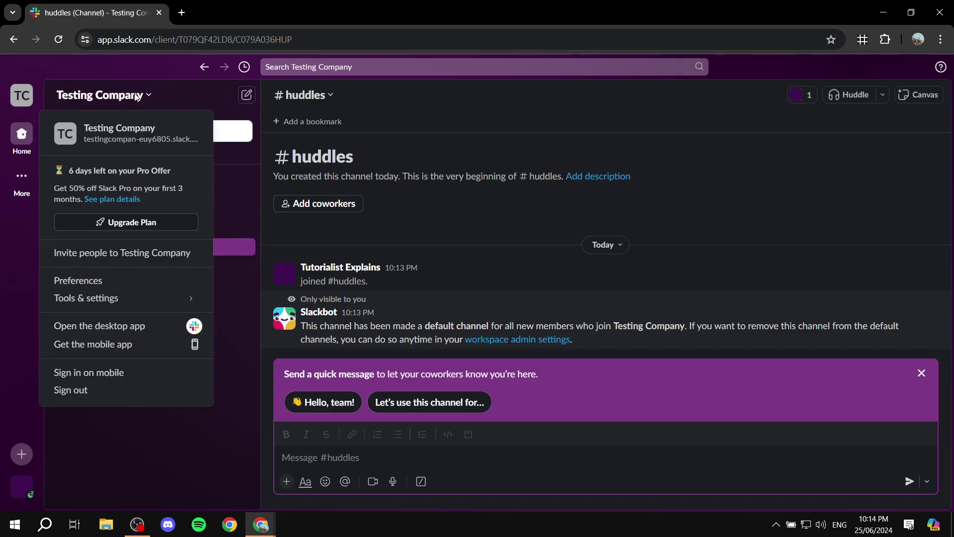
left_click(109, 279)
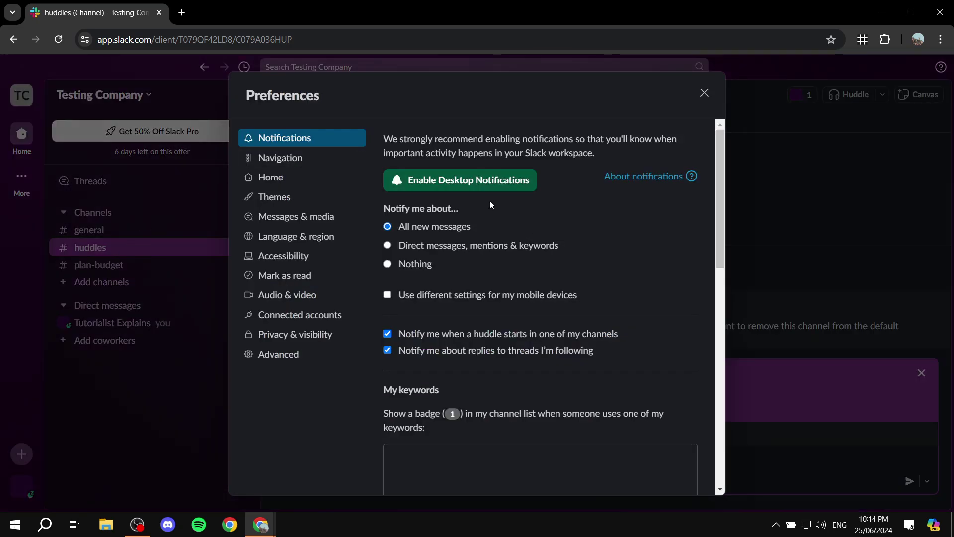
scroll(488, 192, "down", 10)
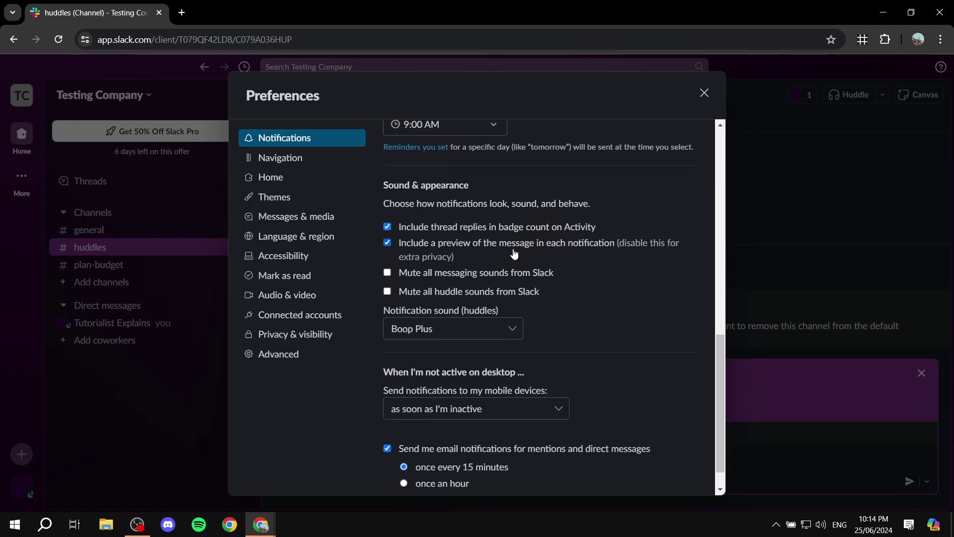
left_click(299, 157)
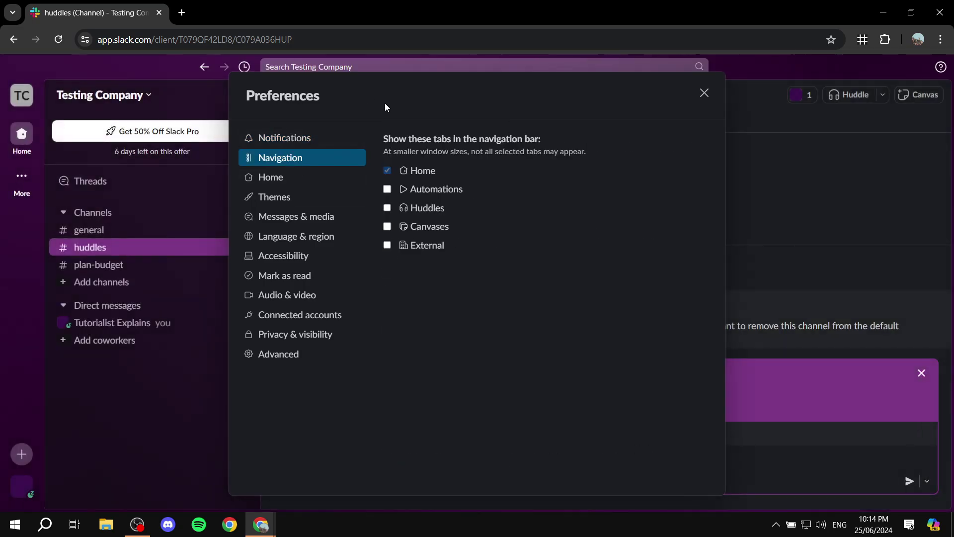
left_click(387, 190)
left_click(387, 208)
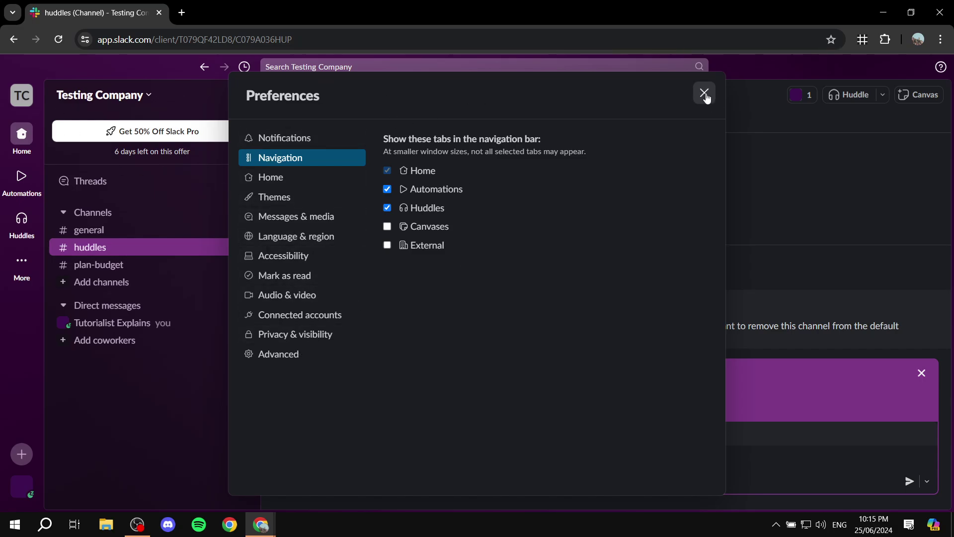
left_click(705, 94)
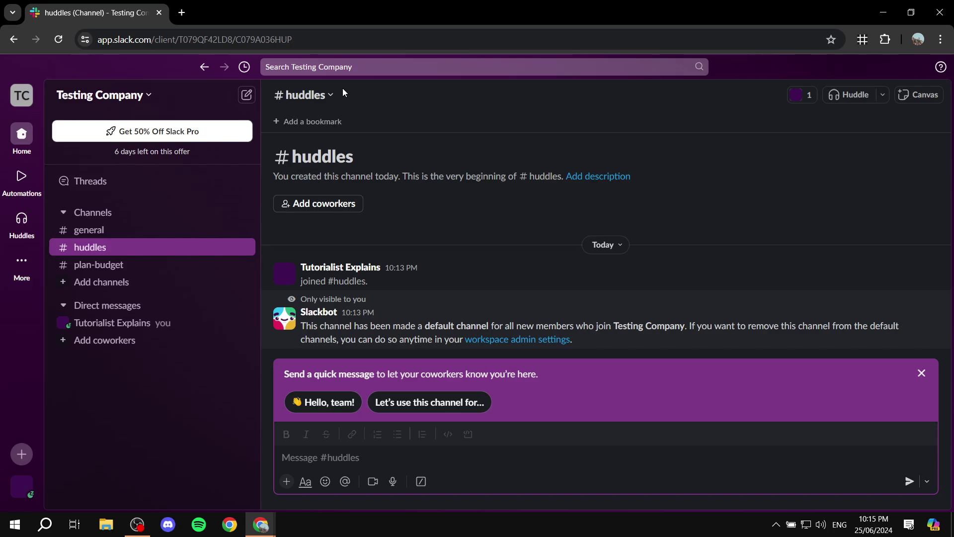
Start a huddle in #huddles, leave it, and glance at the extra huddle options.
left_click(91, 230)
left_click(112, 248)
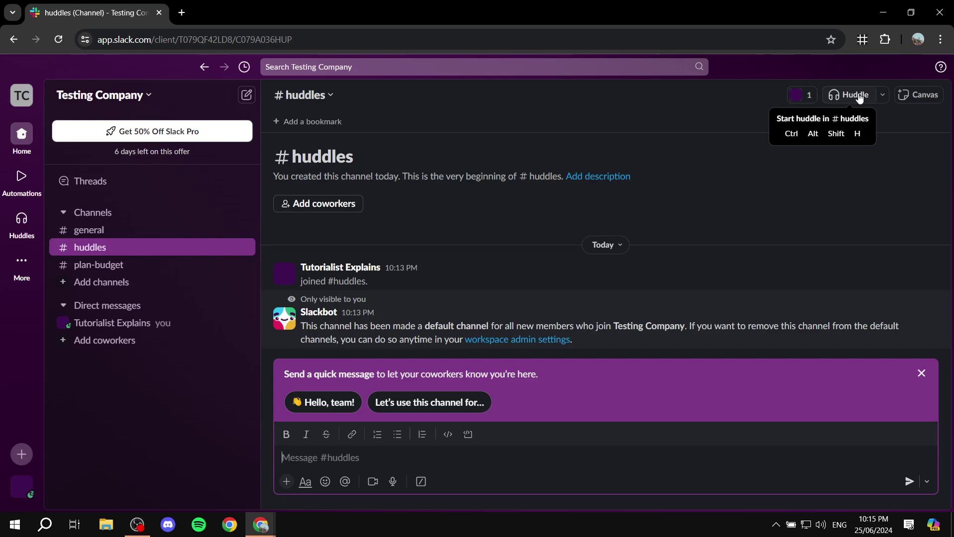
left_click(857, 95)
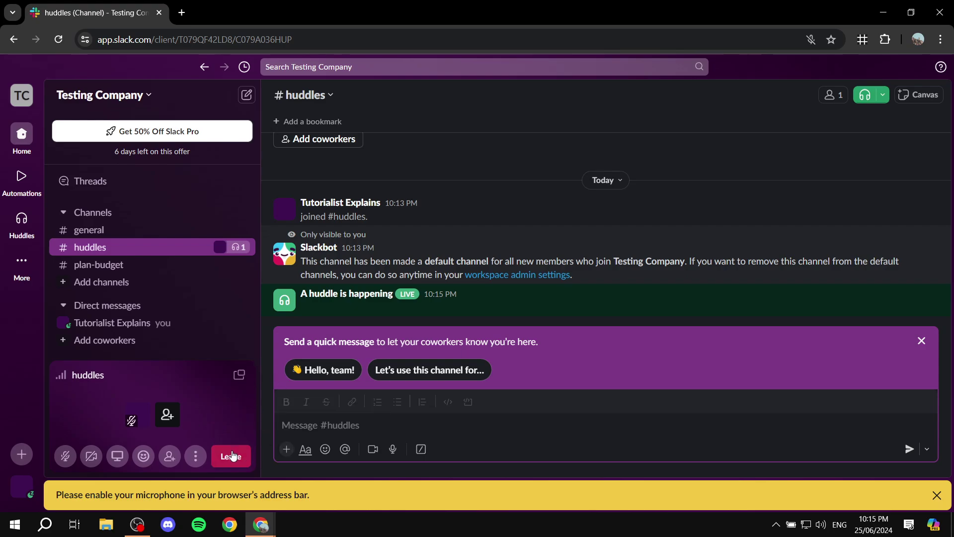
left_click(232, 456)
left_click(887, 97)
left_click(891, 97)
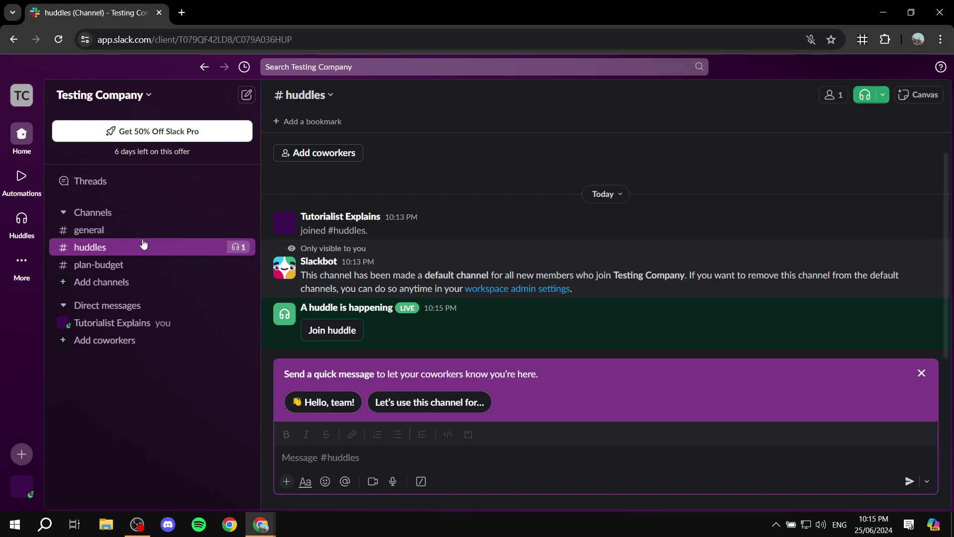
right_click(141, 247)
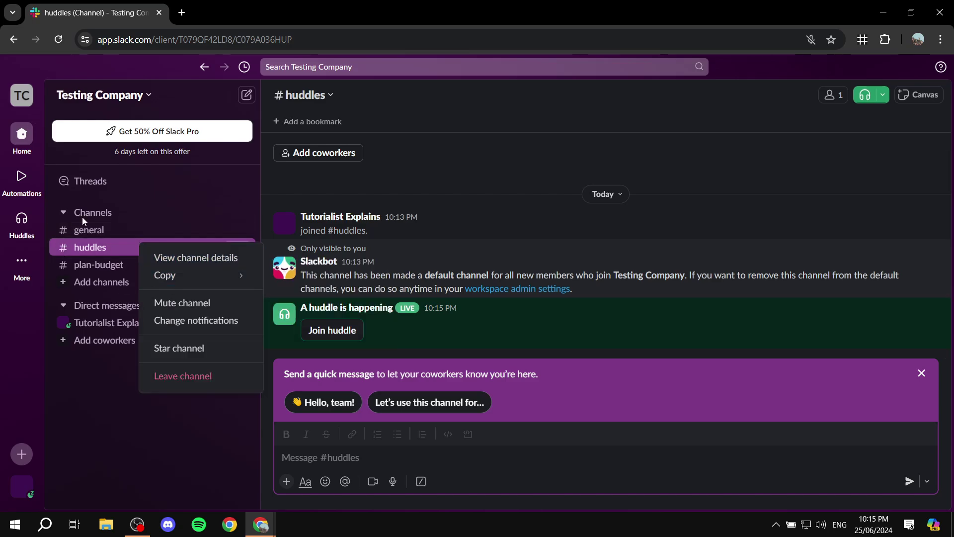
left_click(246, 259)
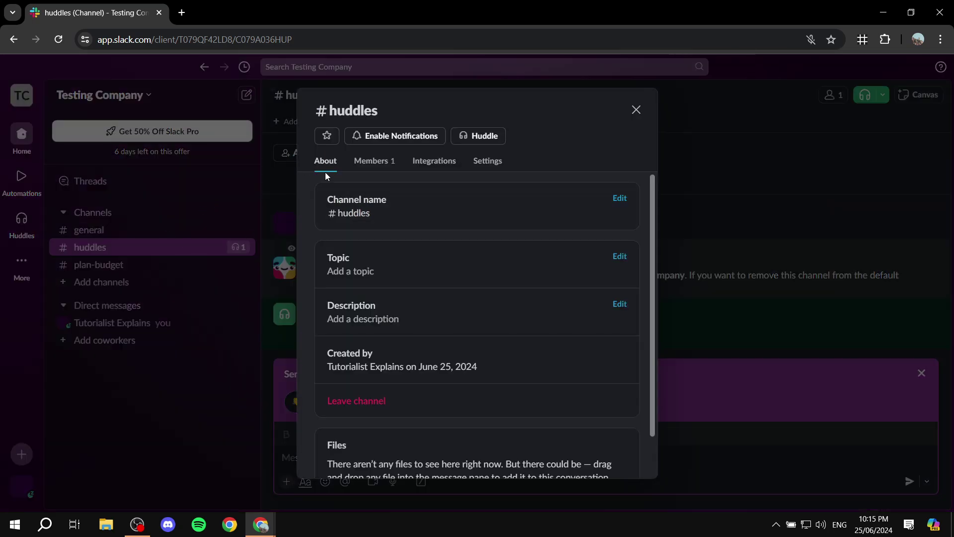
left_click(479, 162)
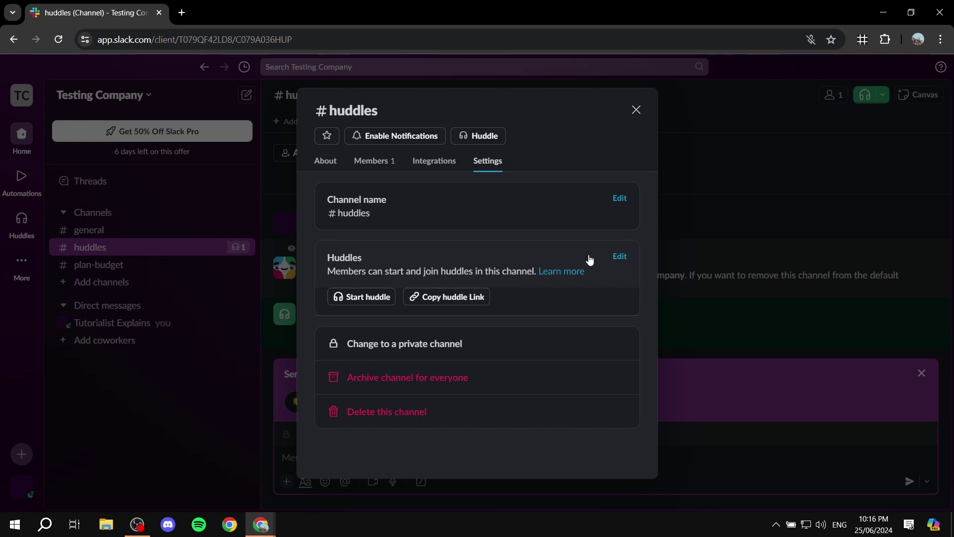
left_click(619, 256)
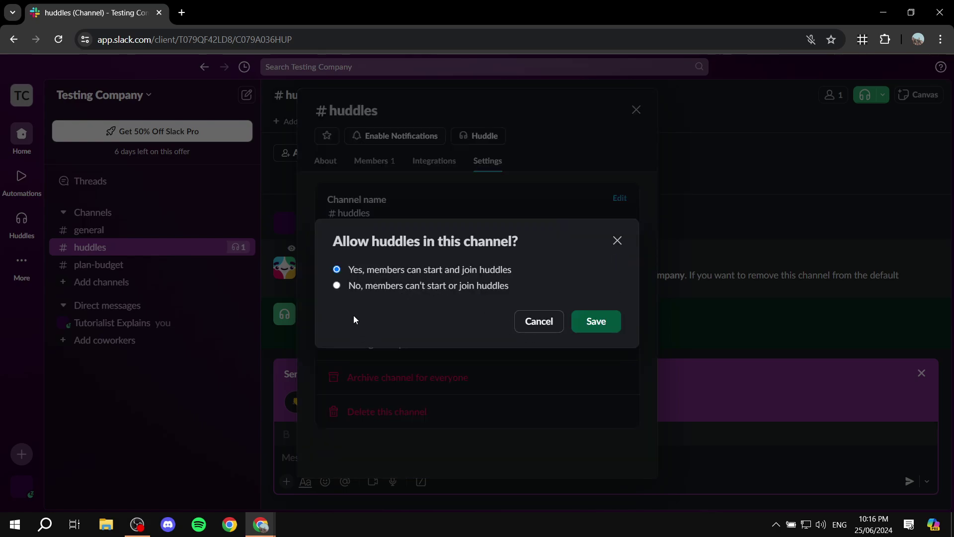
left_click(541, 322)
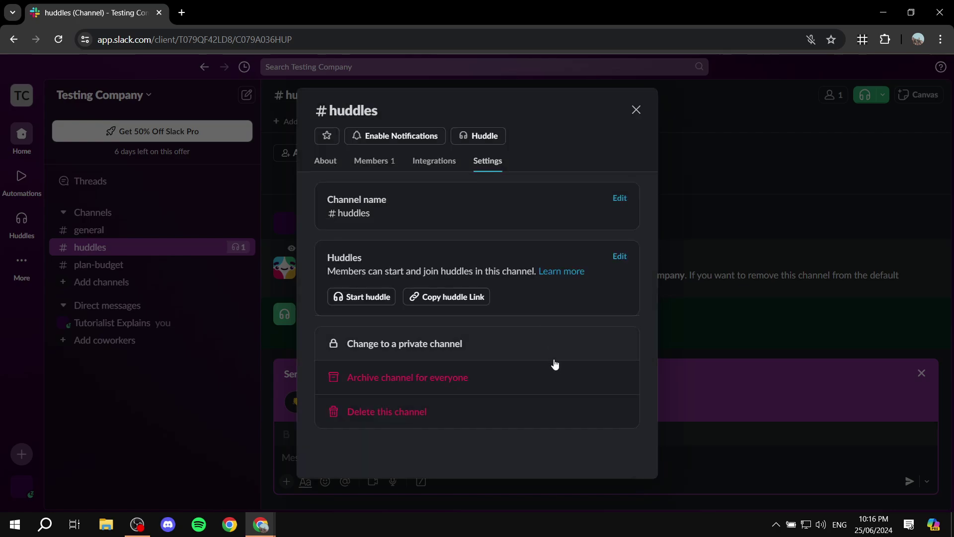
left_click(635, 110)
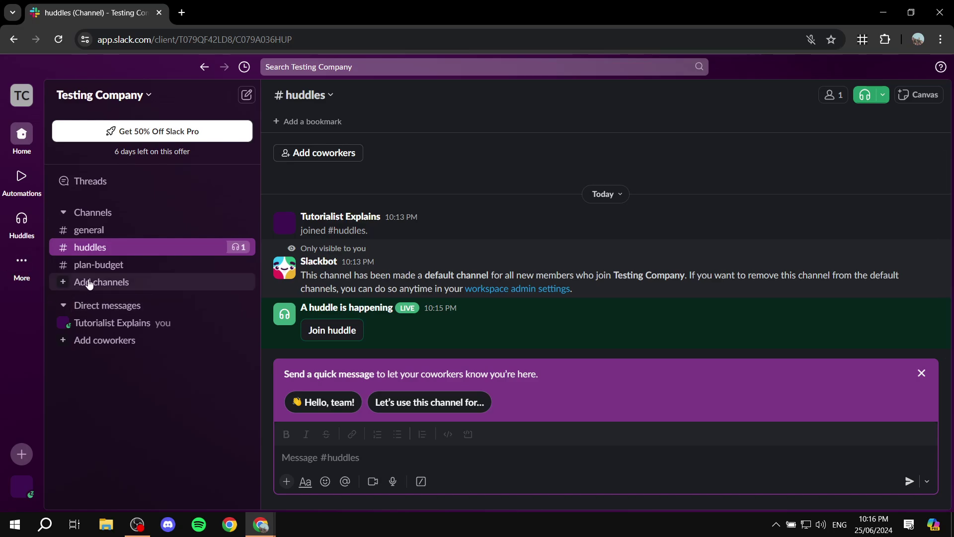
Go from Automations into Workflow Builder and show its Templates tab.
left_click(22, 177)
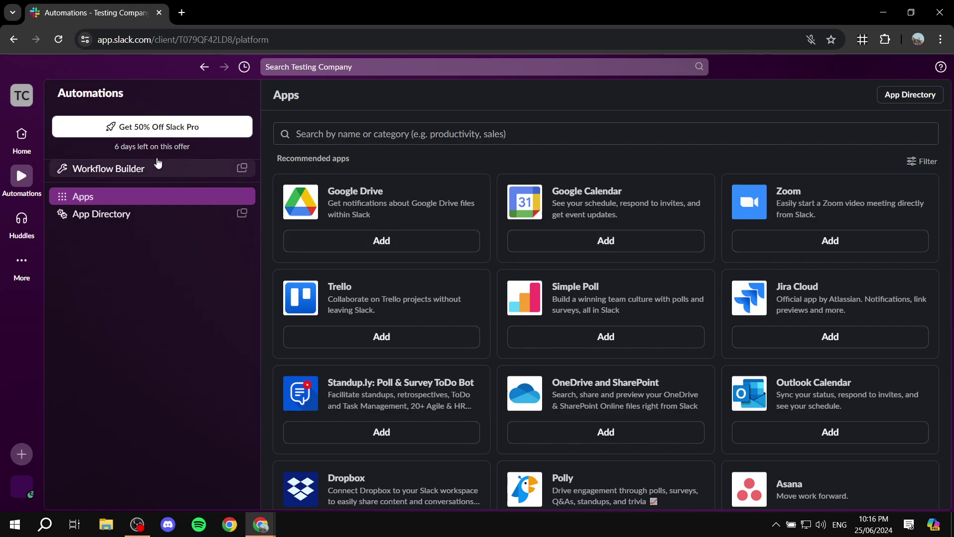
left_click(117, 170)
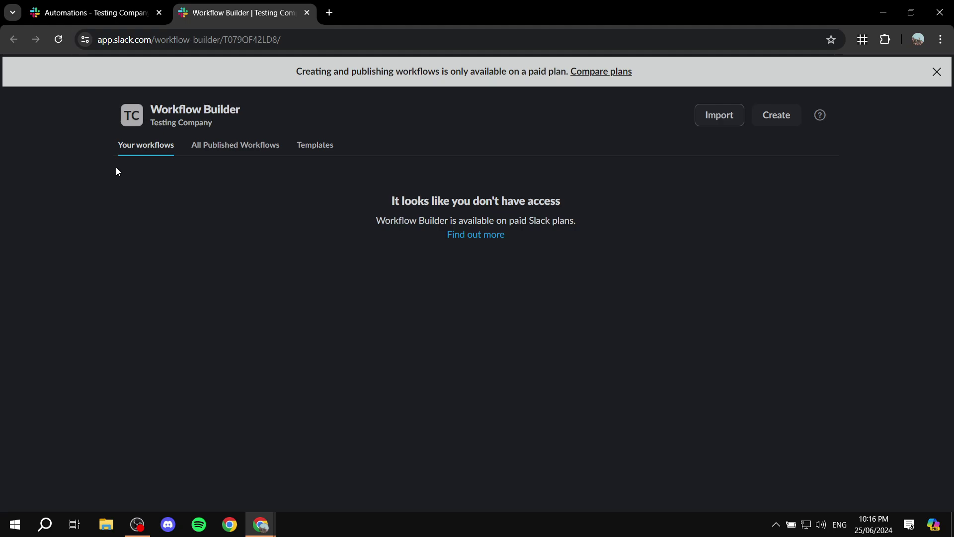
left_click(320, 151)
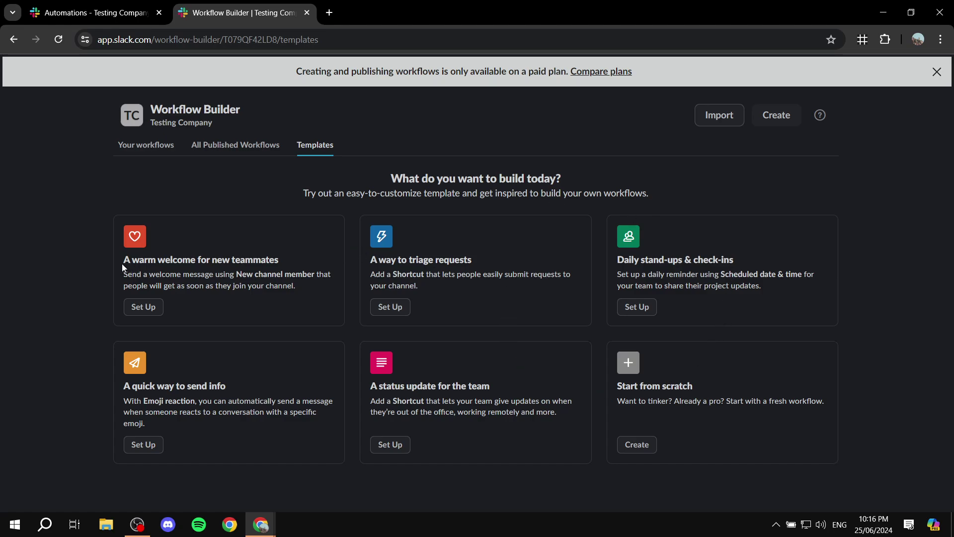
Review the welcome template, Start from scratch, and the paid-plan notice by highlighting their text.
left_click_drag(122, 267, 243, 270)
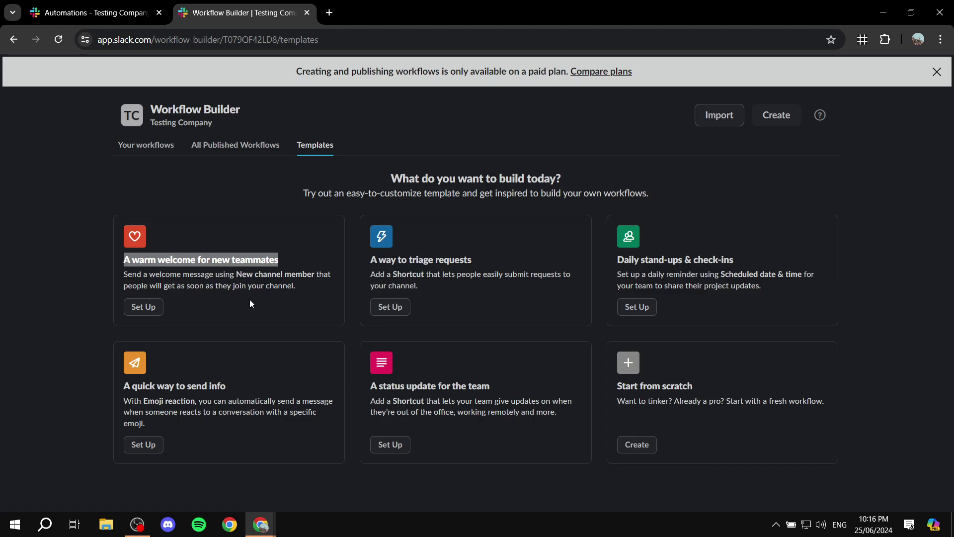
left_click(277, 316)
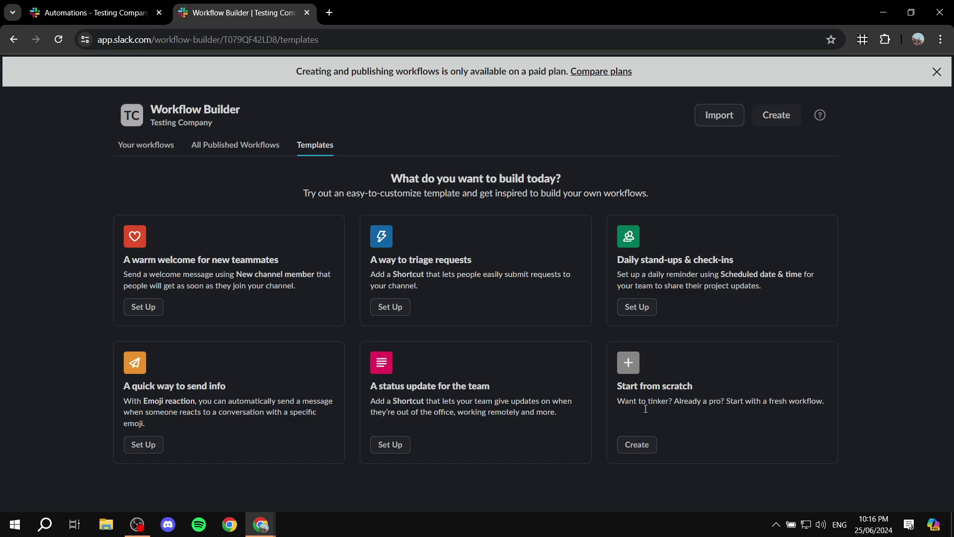
left_click_drag(613, 388, 708, 380)
left_click(716, 379)
left_click_drag(283, 72, 390, 72)
left_click(398, 109)
Close the Workflow Builder tab, dismiss the huddle error, and return to the #huddles home view.
left_click(308, 14)
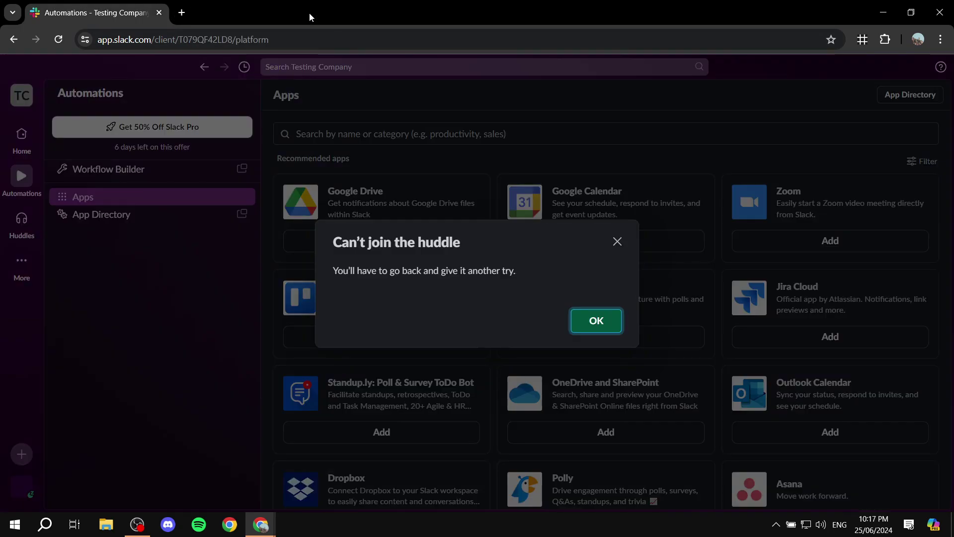
left_click(612, 242)
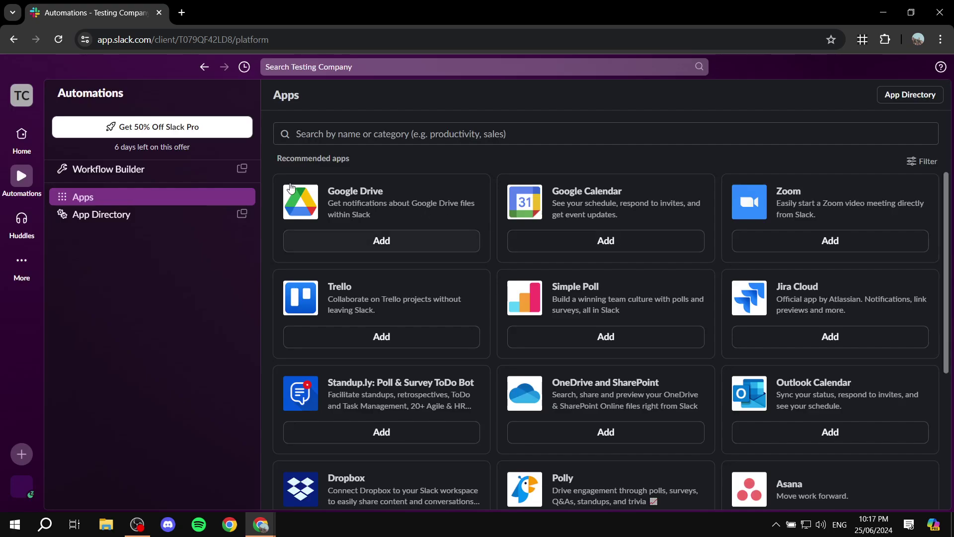
left_click(22, 135)
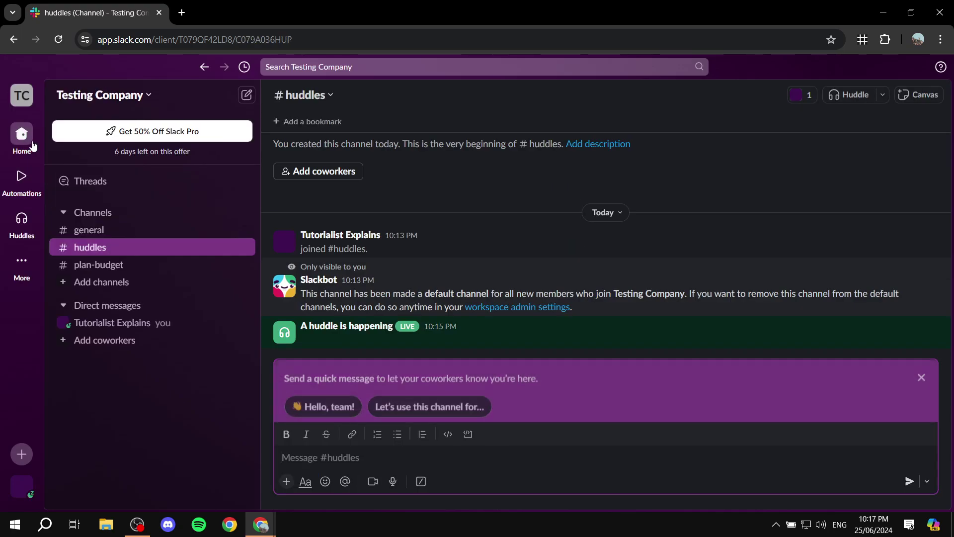
left_click(921, 372)
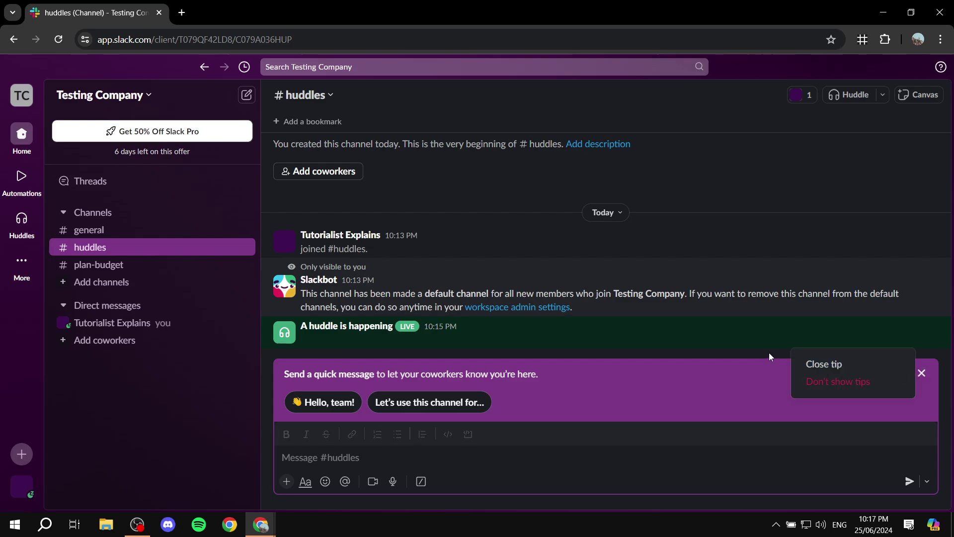
left_click(904, 371)
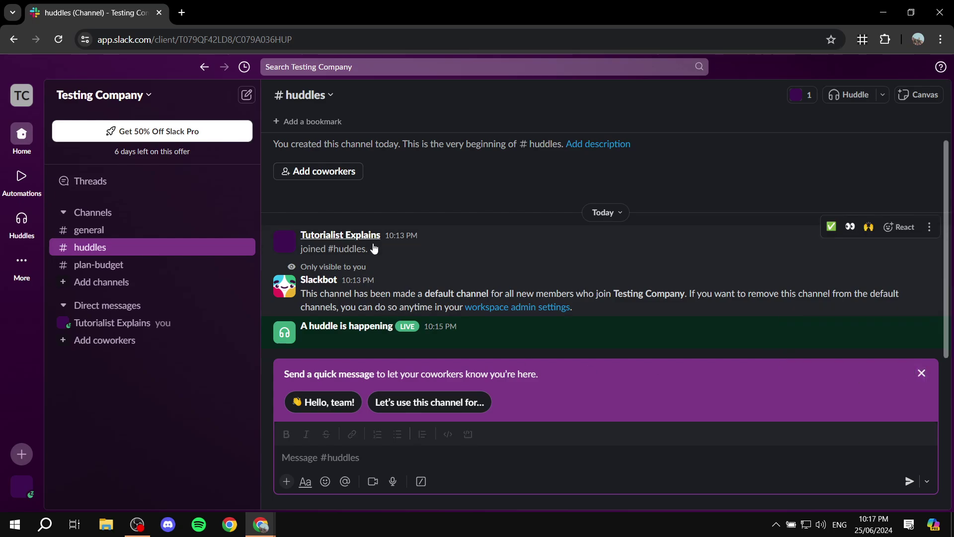